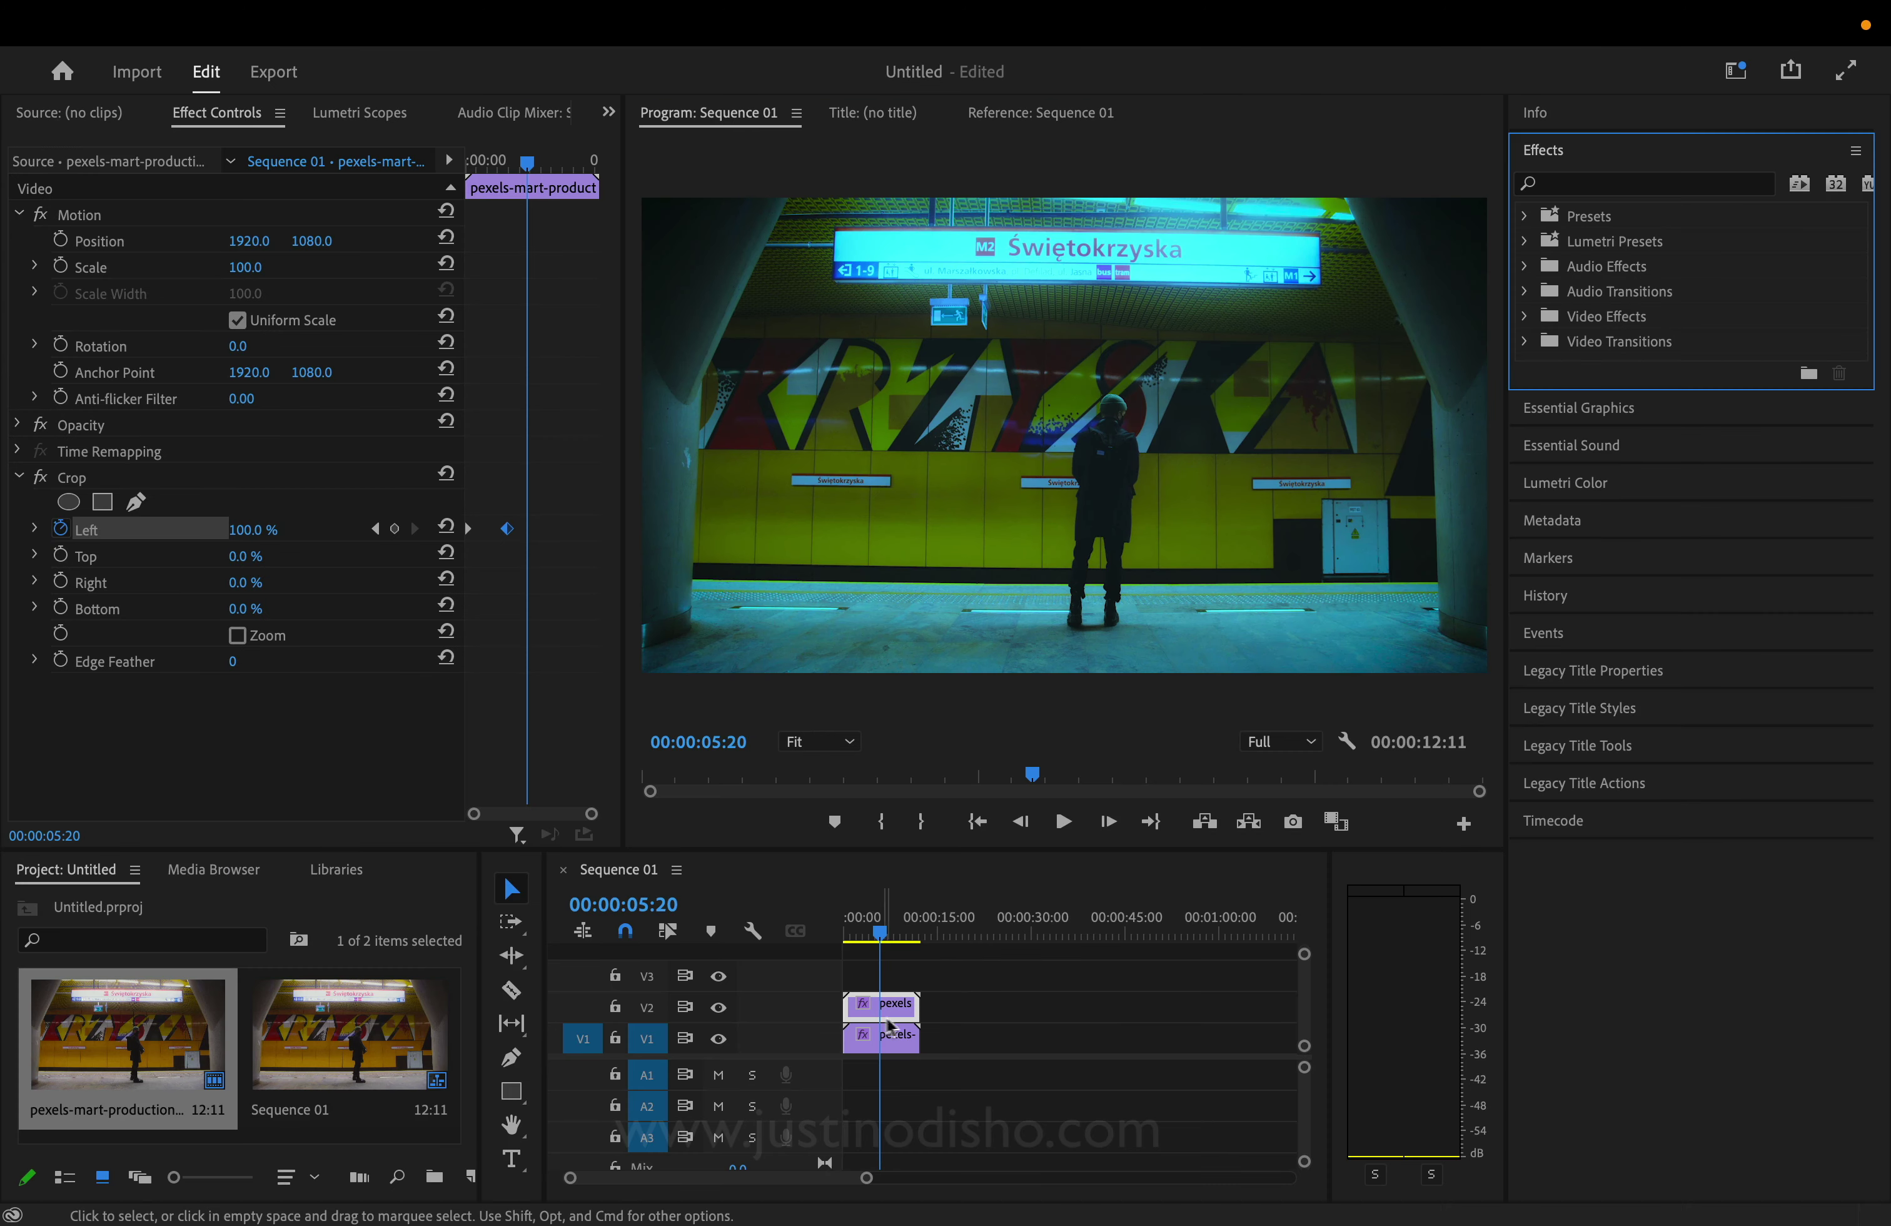
# Delete the graded V2 copy and remove the existing Lumetri Color effect from the V1 clip.
pyautogui.click(902, 1011)
pyautogui.press('Delete')
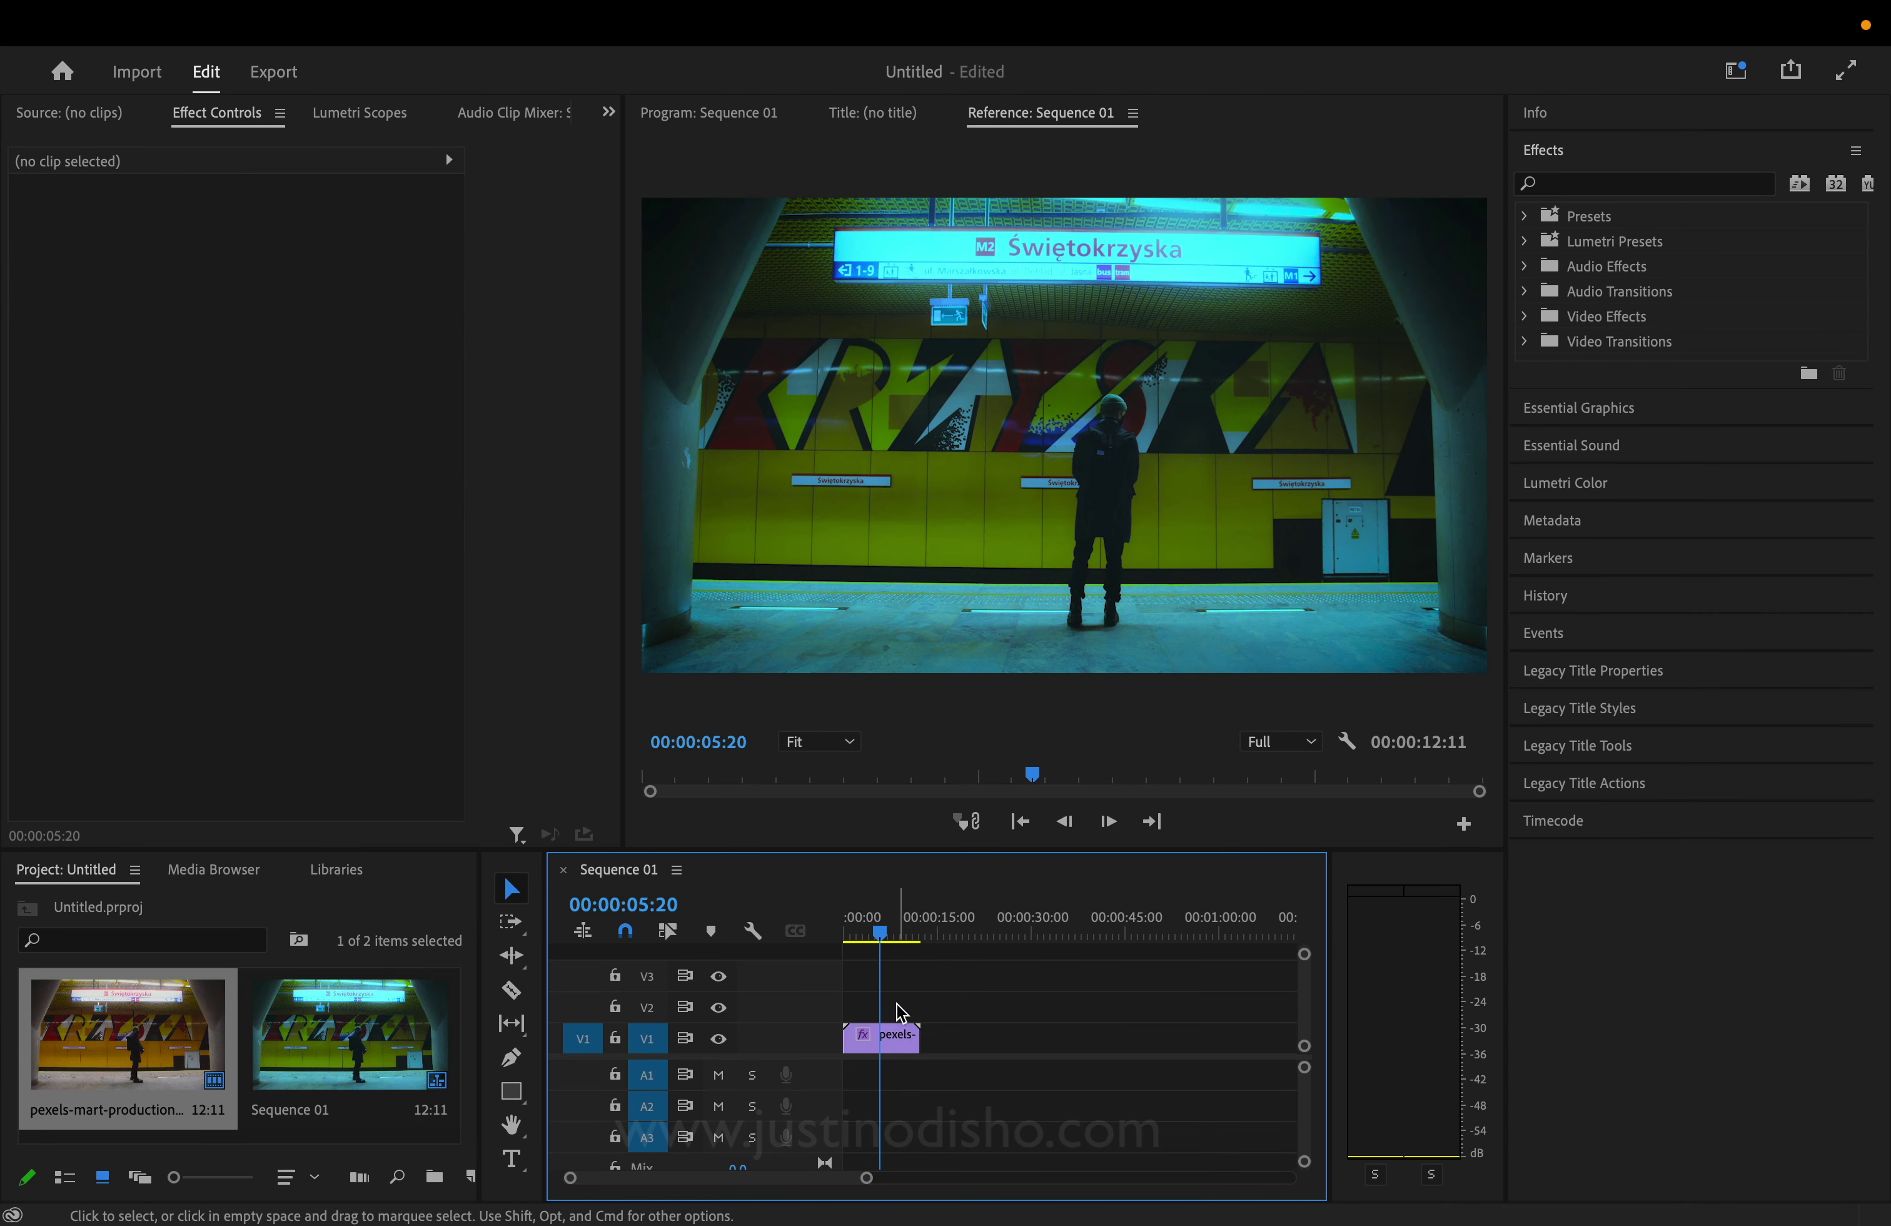
pyautogui.click(900, 1035)
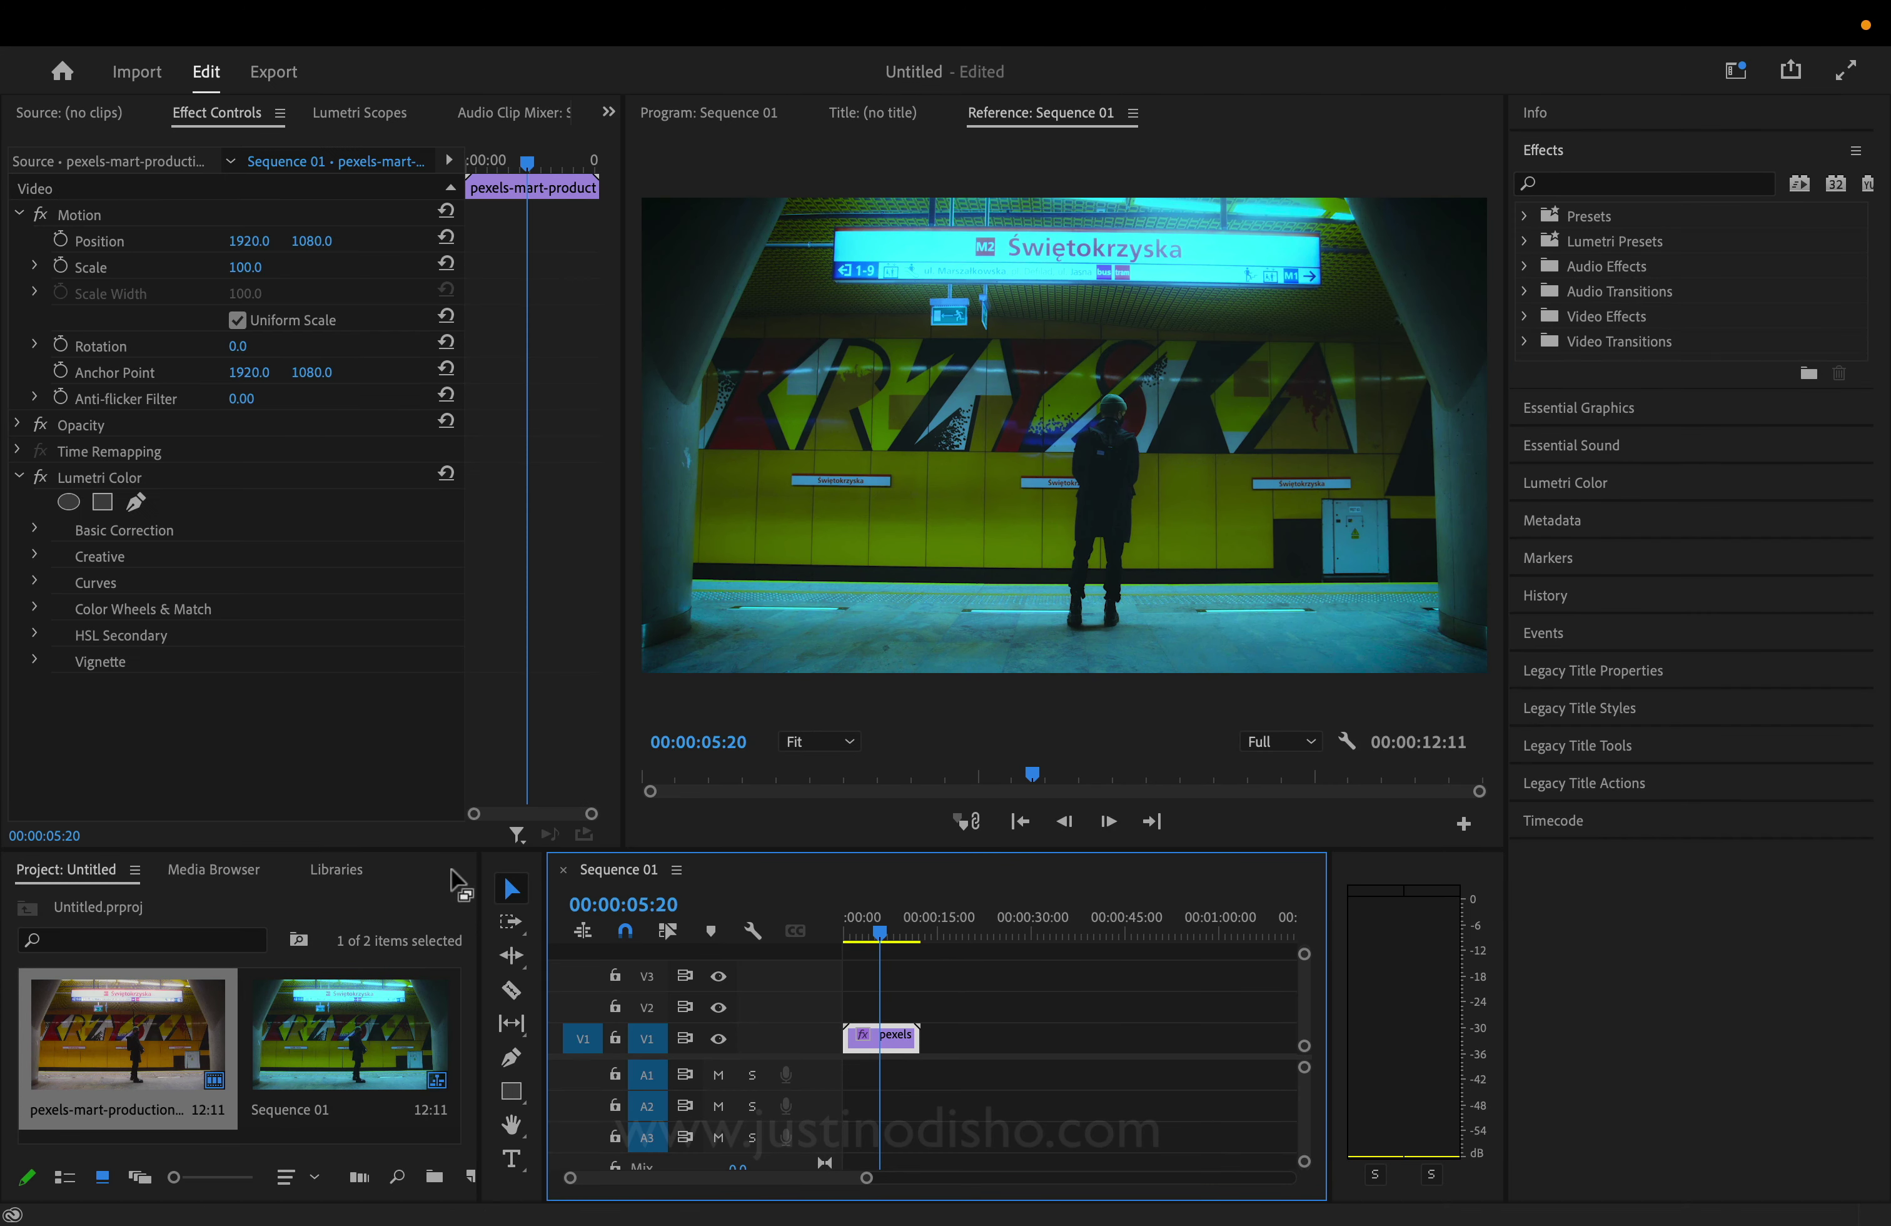
pyautogui.click(131, 477)
pyautogui.press('Delete')
# In Lumetri Color, cool Temperature to -61.2 and raise Contrast to 10.4.
pyautogui.click(1588, 483)
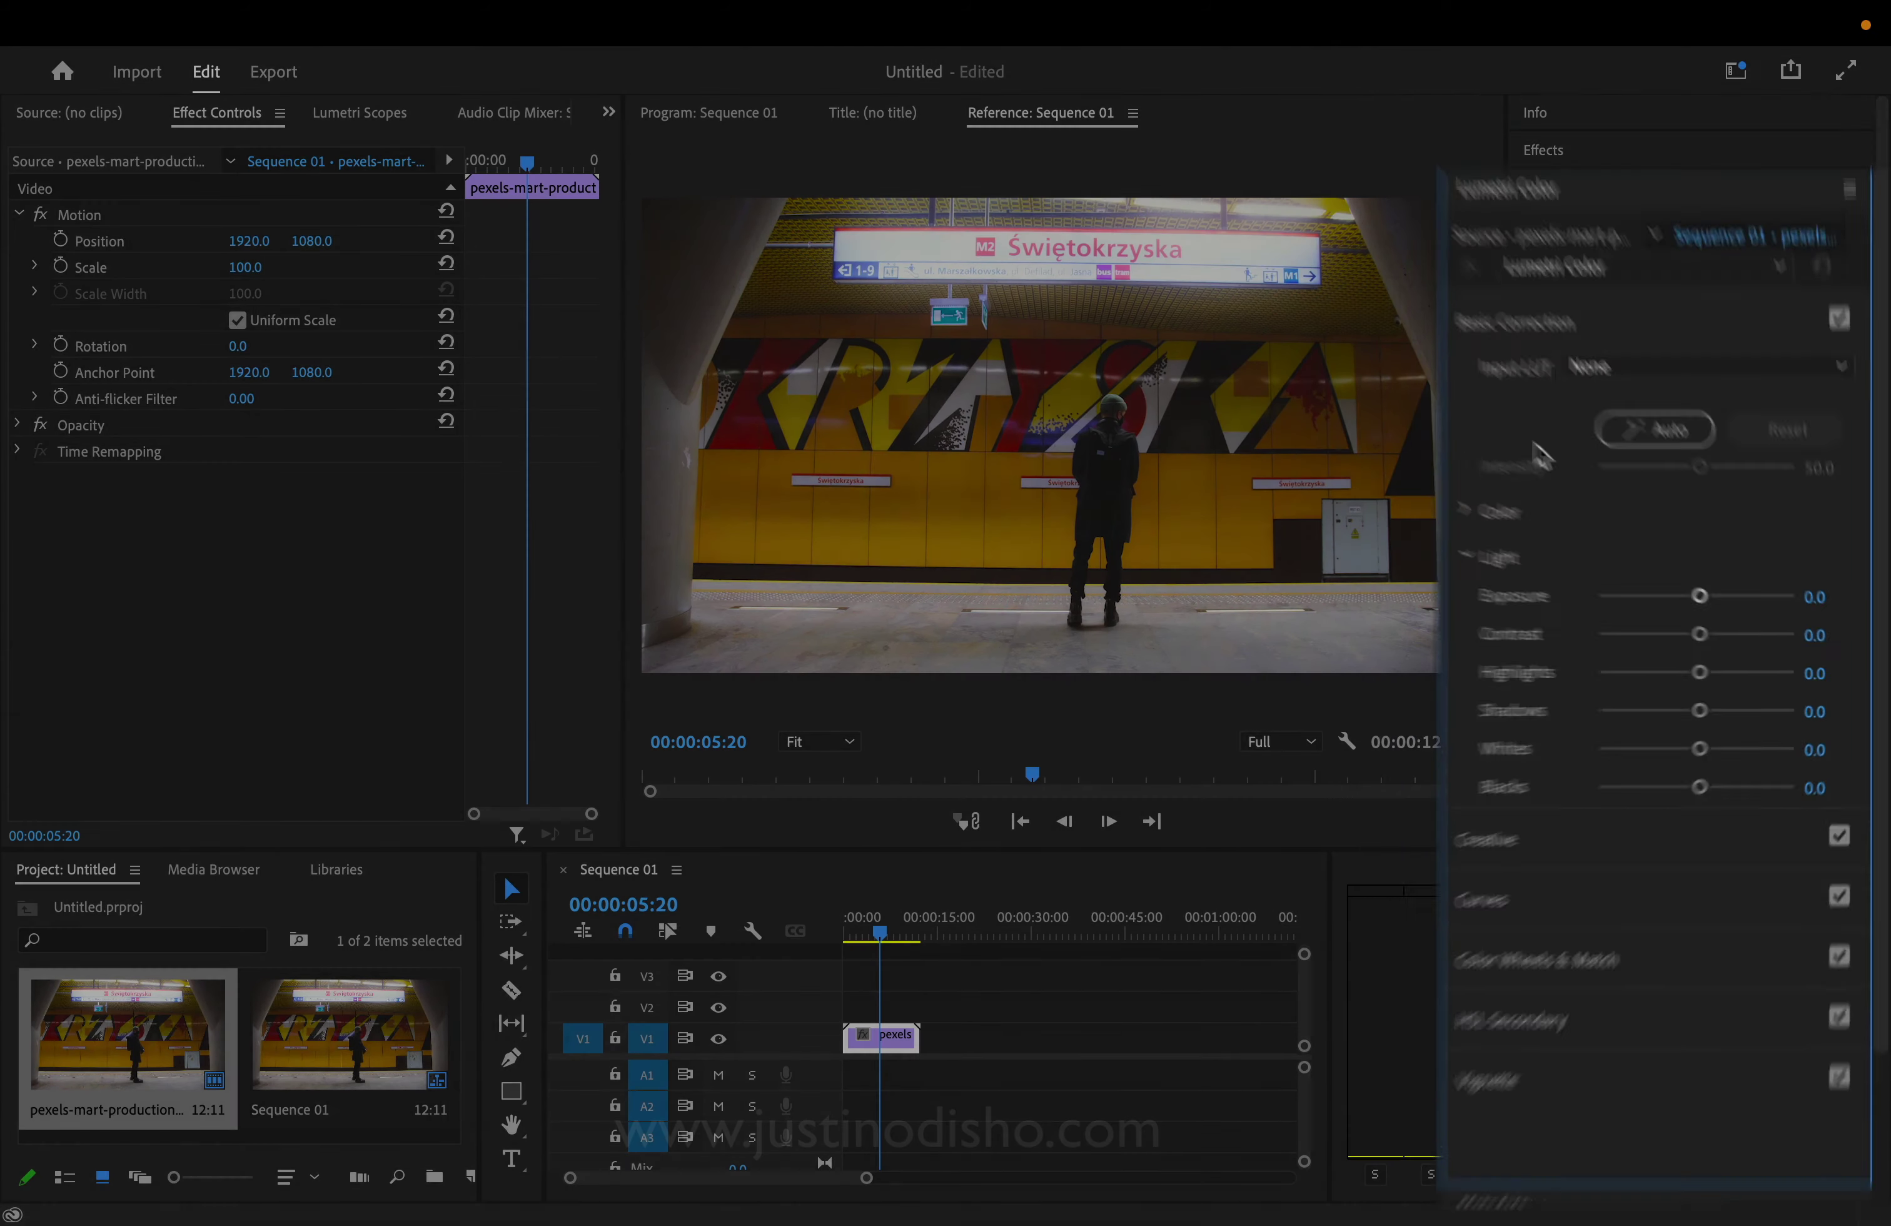
pyautogui.click(1532, 539)
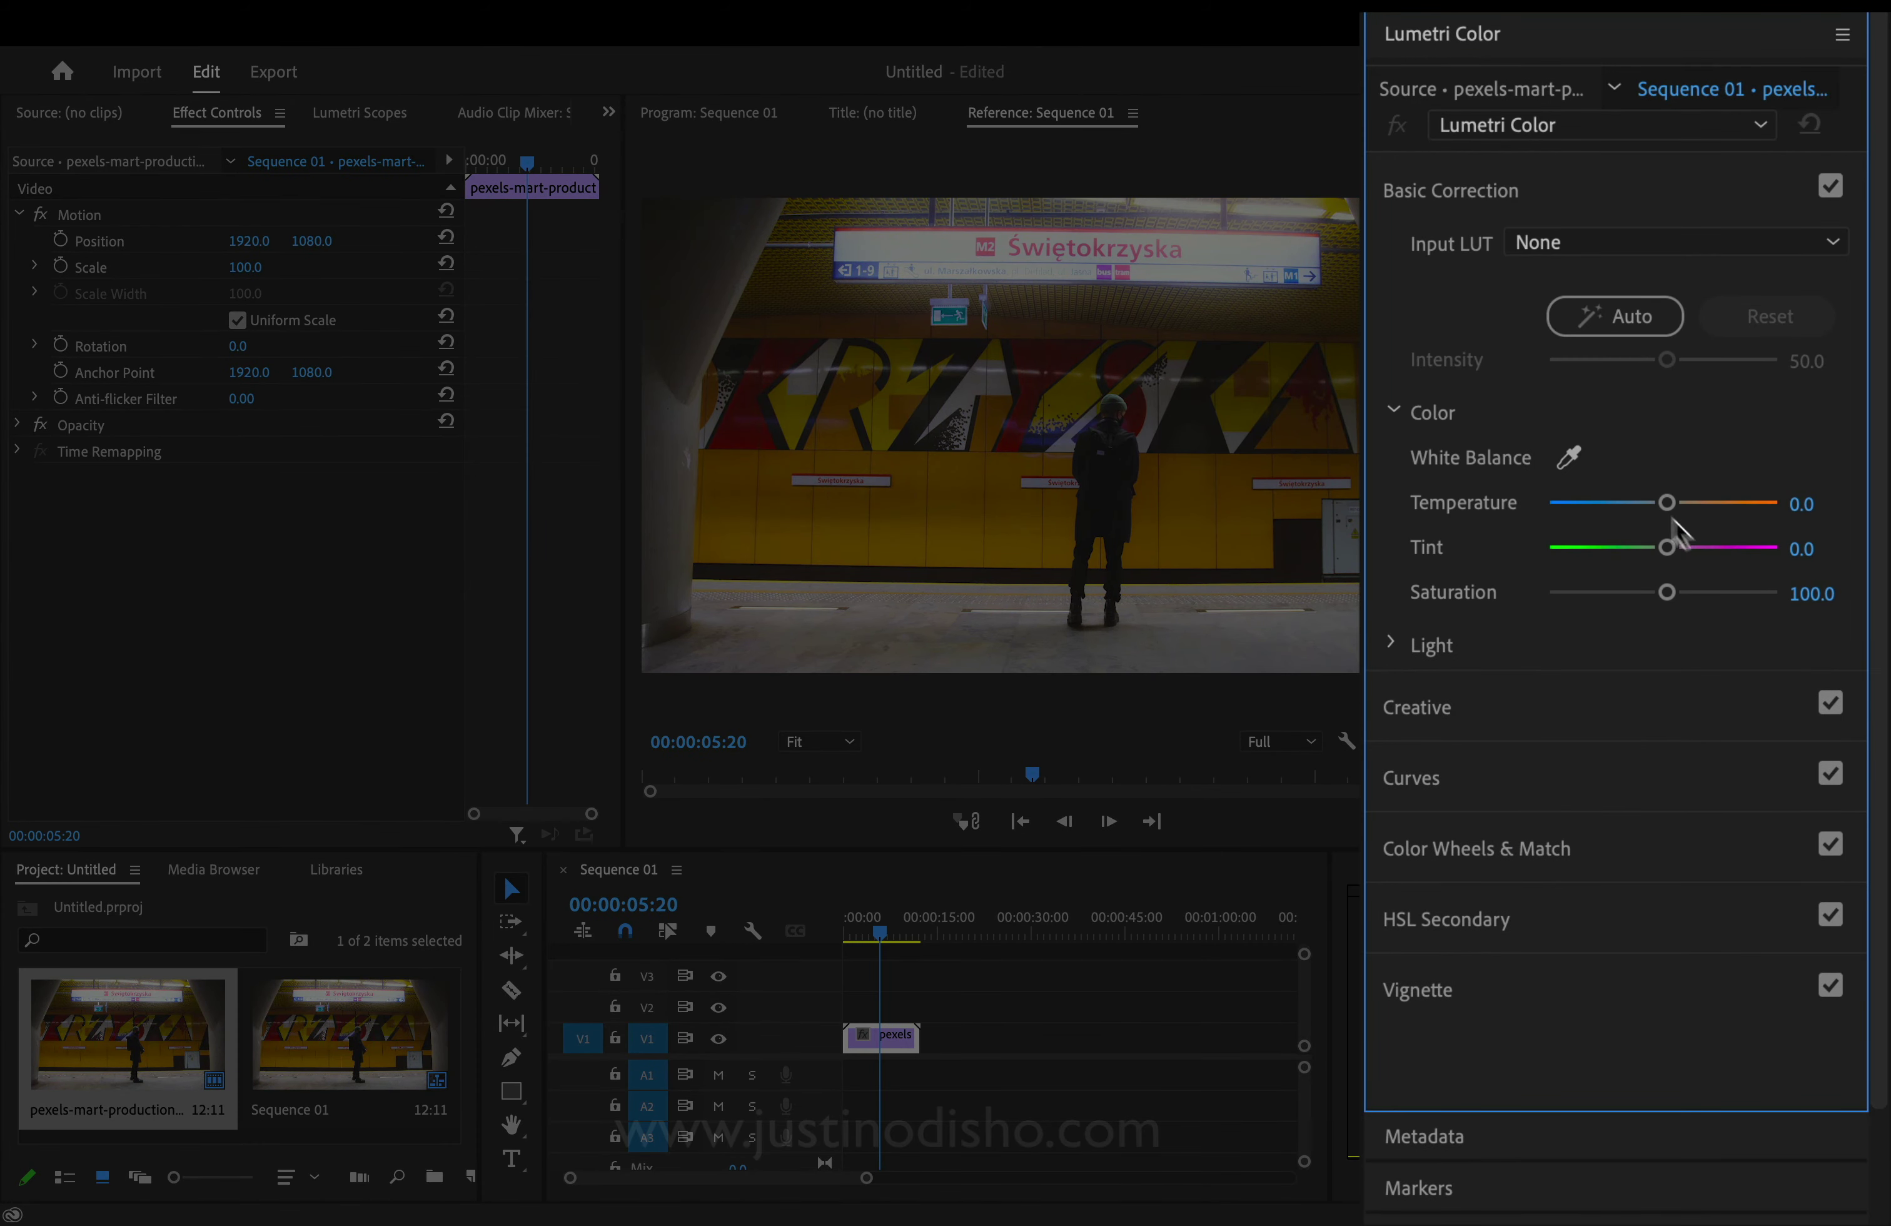
pyautogui.moveTo(1666, 503); pyautogui.dragTo(1708, 510)
pyautogui.moveTo(1760, 621); pyautogui.dragTo(1684, 618)
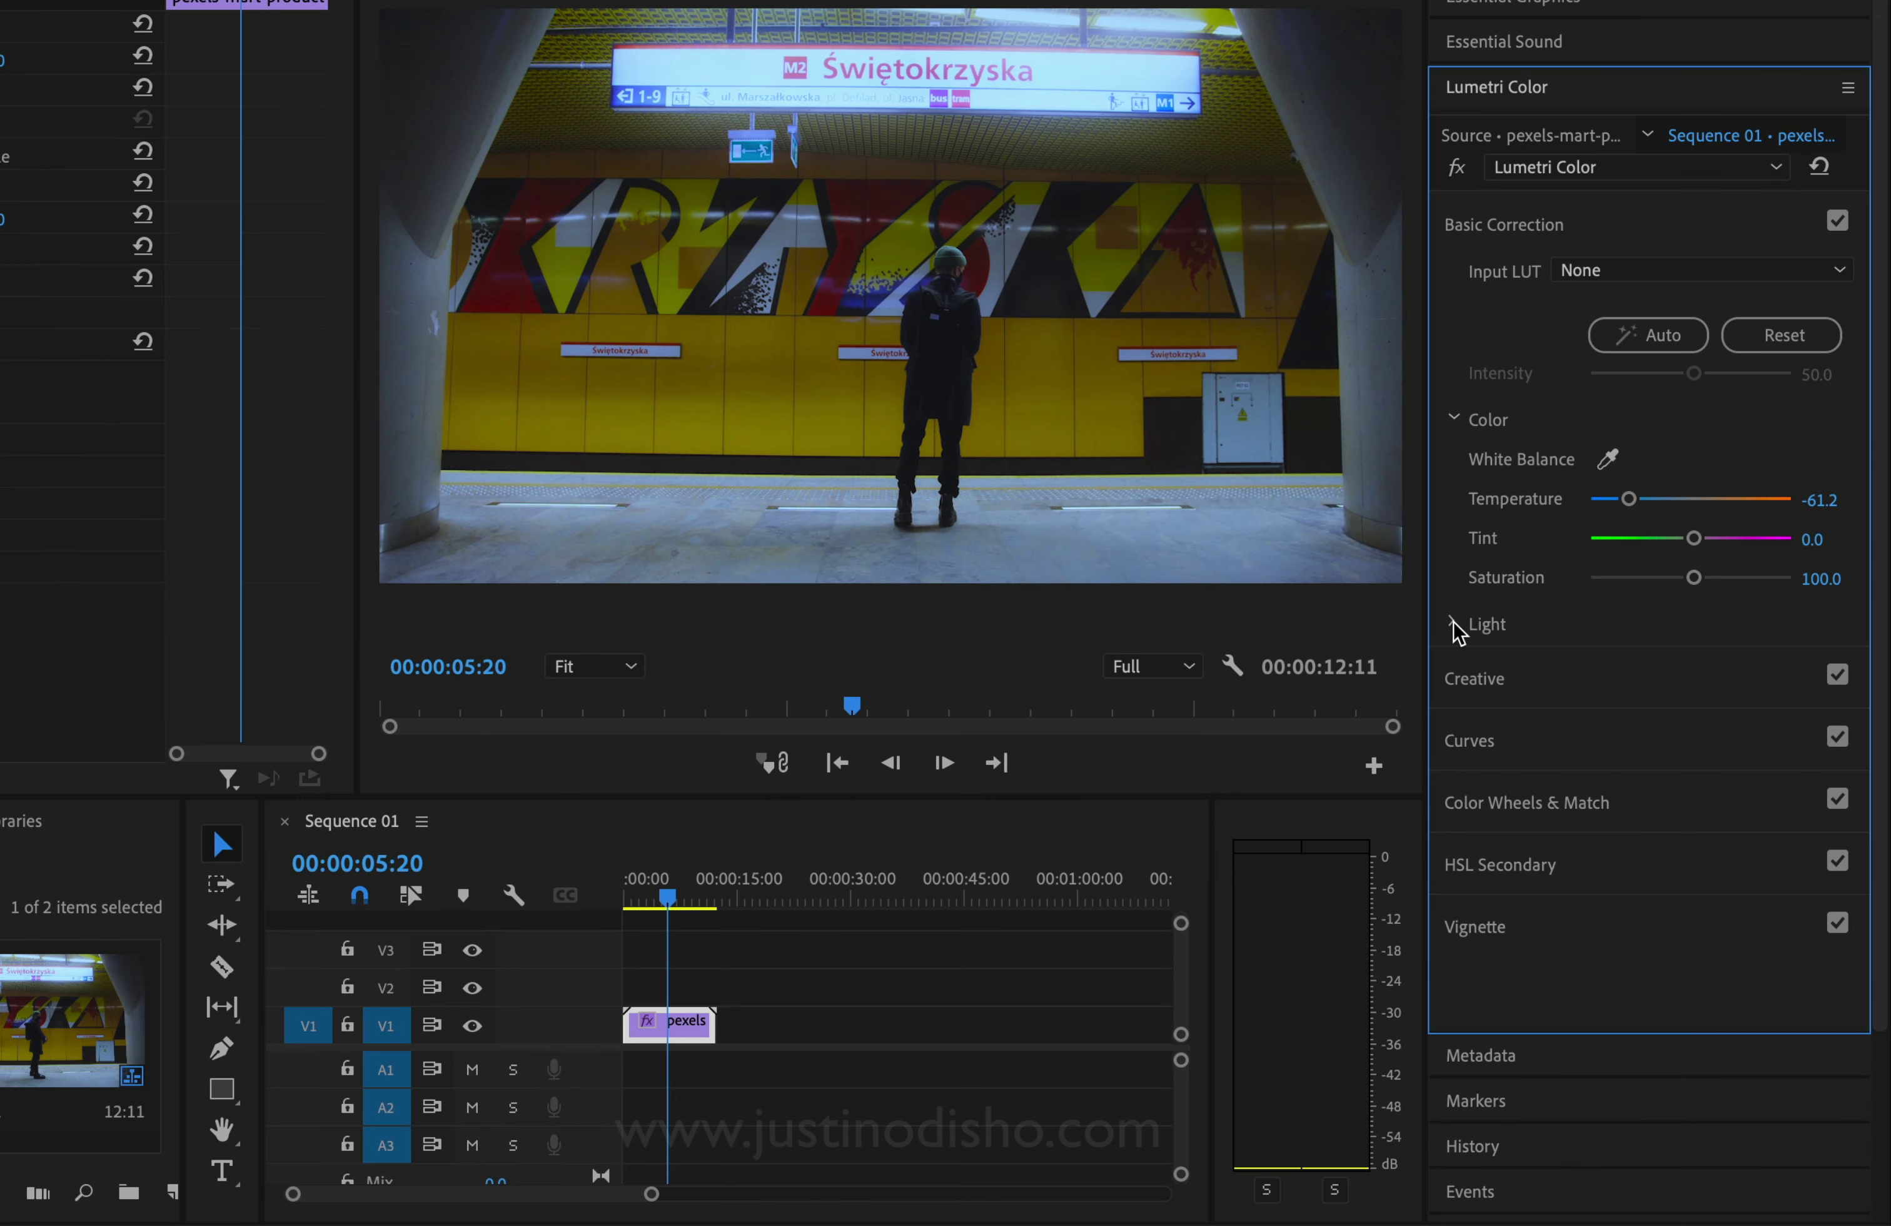
pyautogui.click(1527, 706)
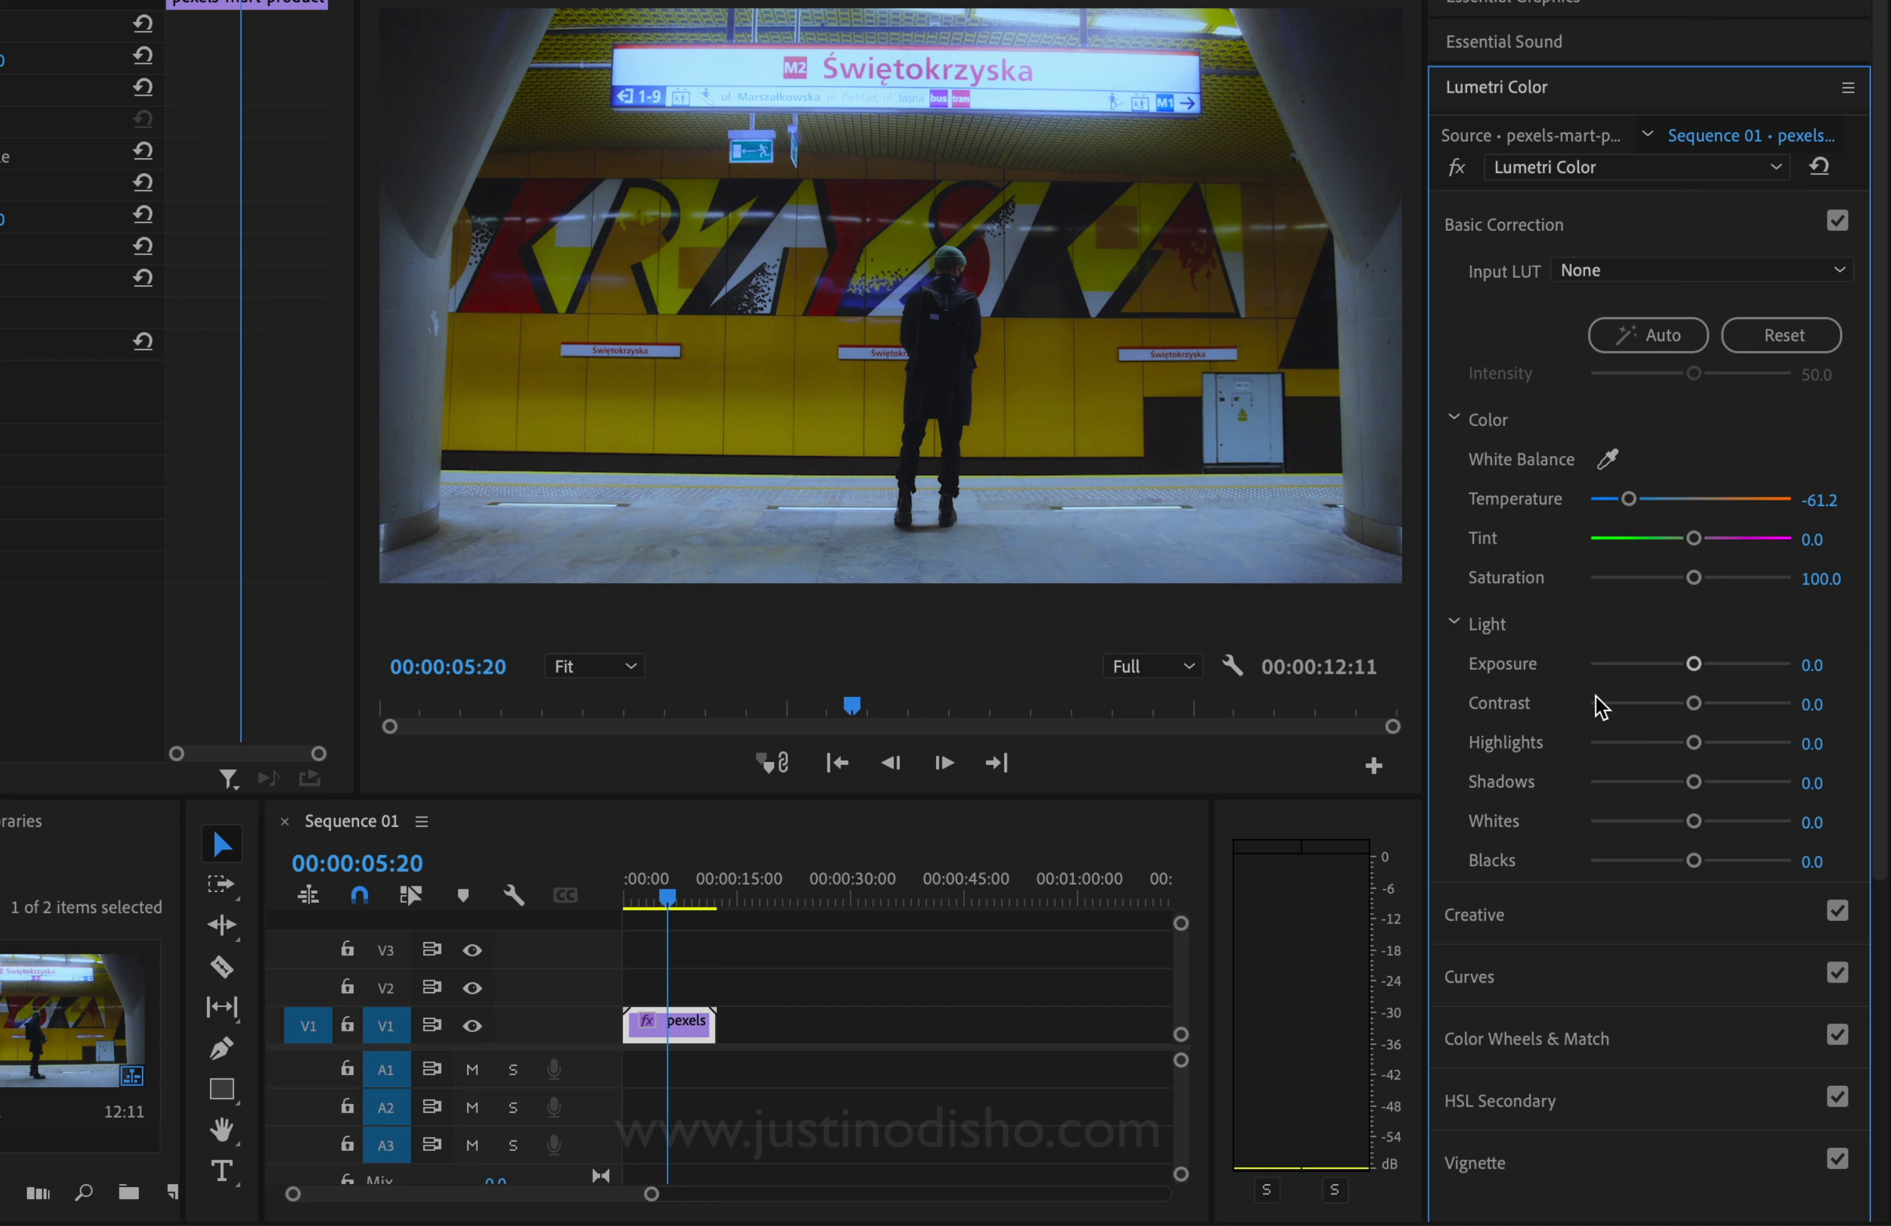
pyautogui.moveTo(1700, 708)
pyautogui.mouseDown()
pyautogui.moveTo(1765, 706)
pyautogui.moveTo(1574, 707)
pyautogui.moveTo(1706, 724)
pyautogui.moveTo(1696, 667)
pyautogui.mouseUp()
# On the red RGB curve, pull the highlights down and bend the midpoint down for a cyan-blue cast.
pyautogui.click(1527, 983)
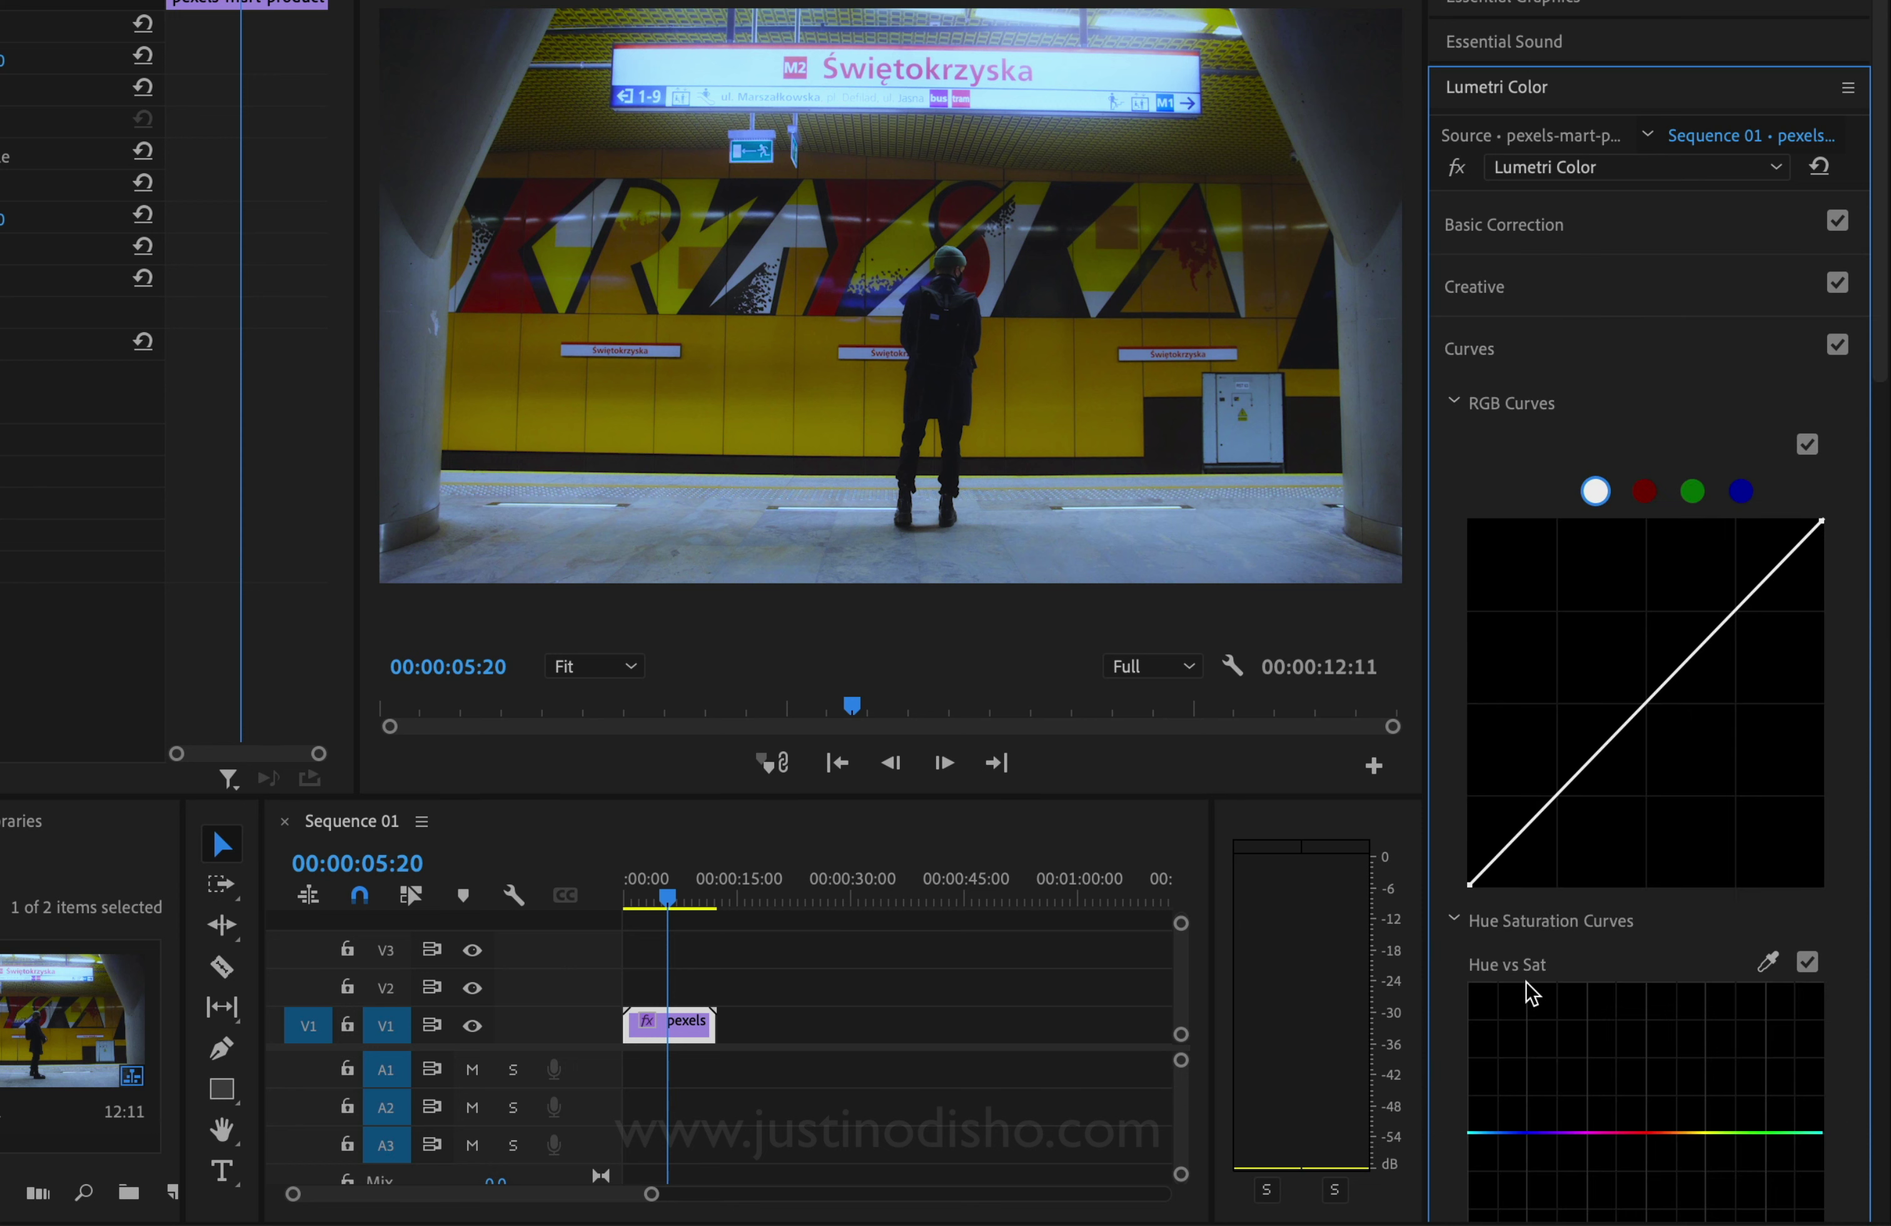
pyautogui.click(1645, 492)
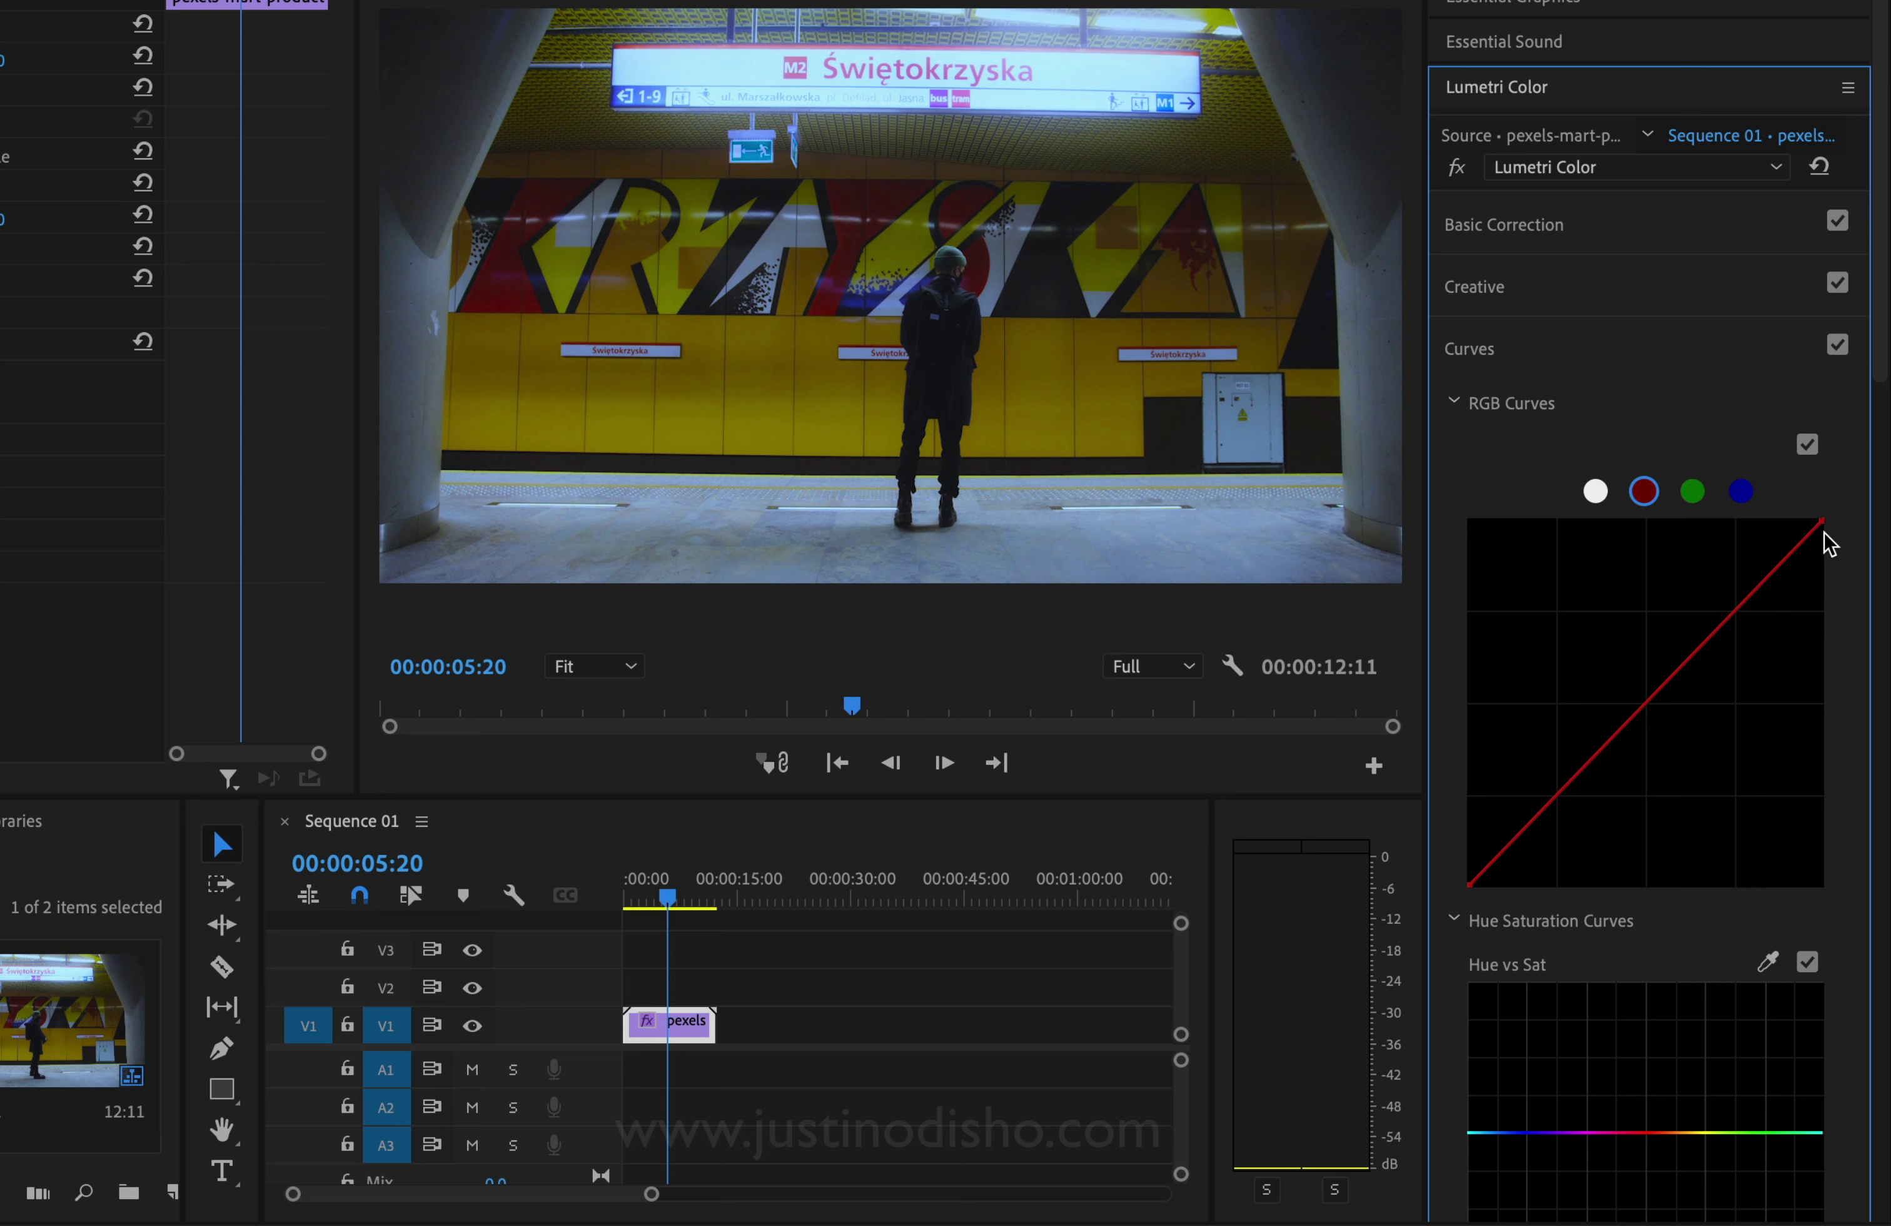
pyautogui.moveTo(1821, 526); pyautogui.dragTo(1840, 581)
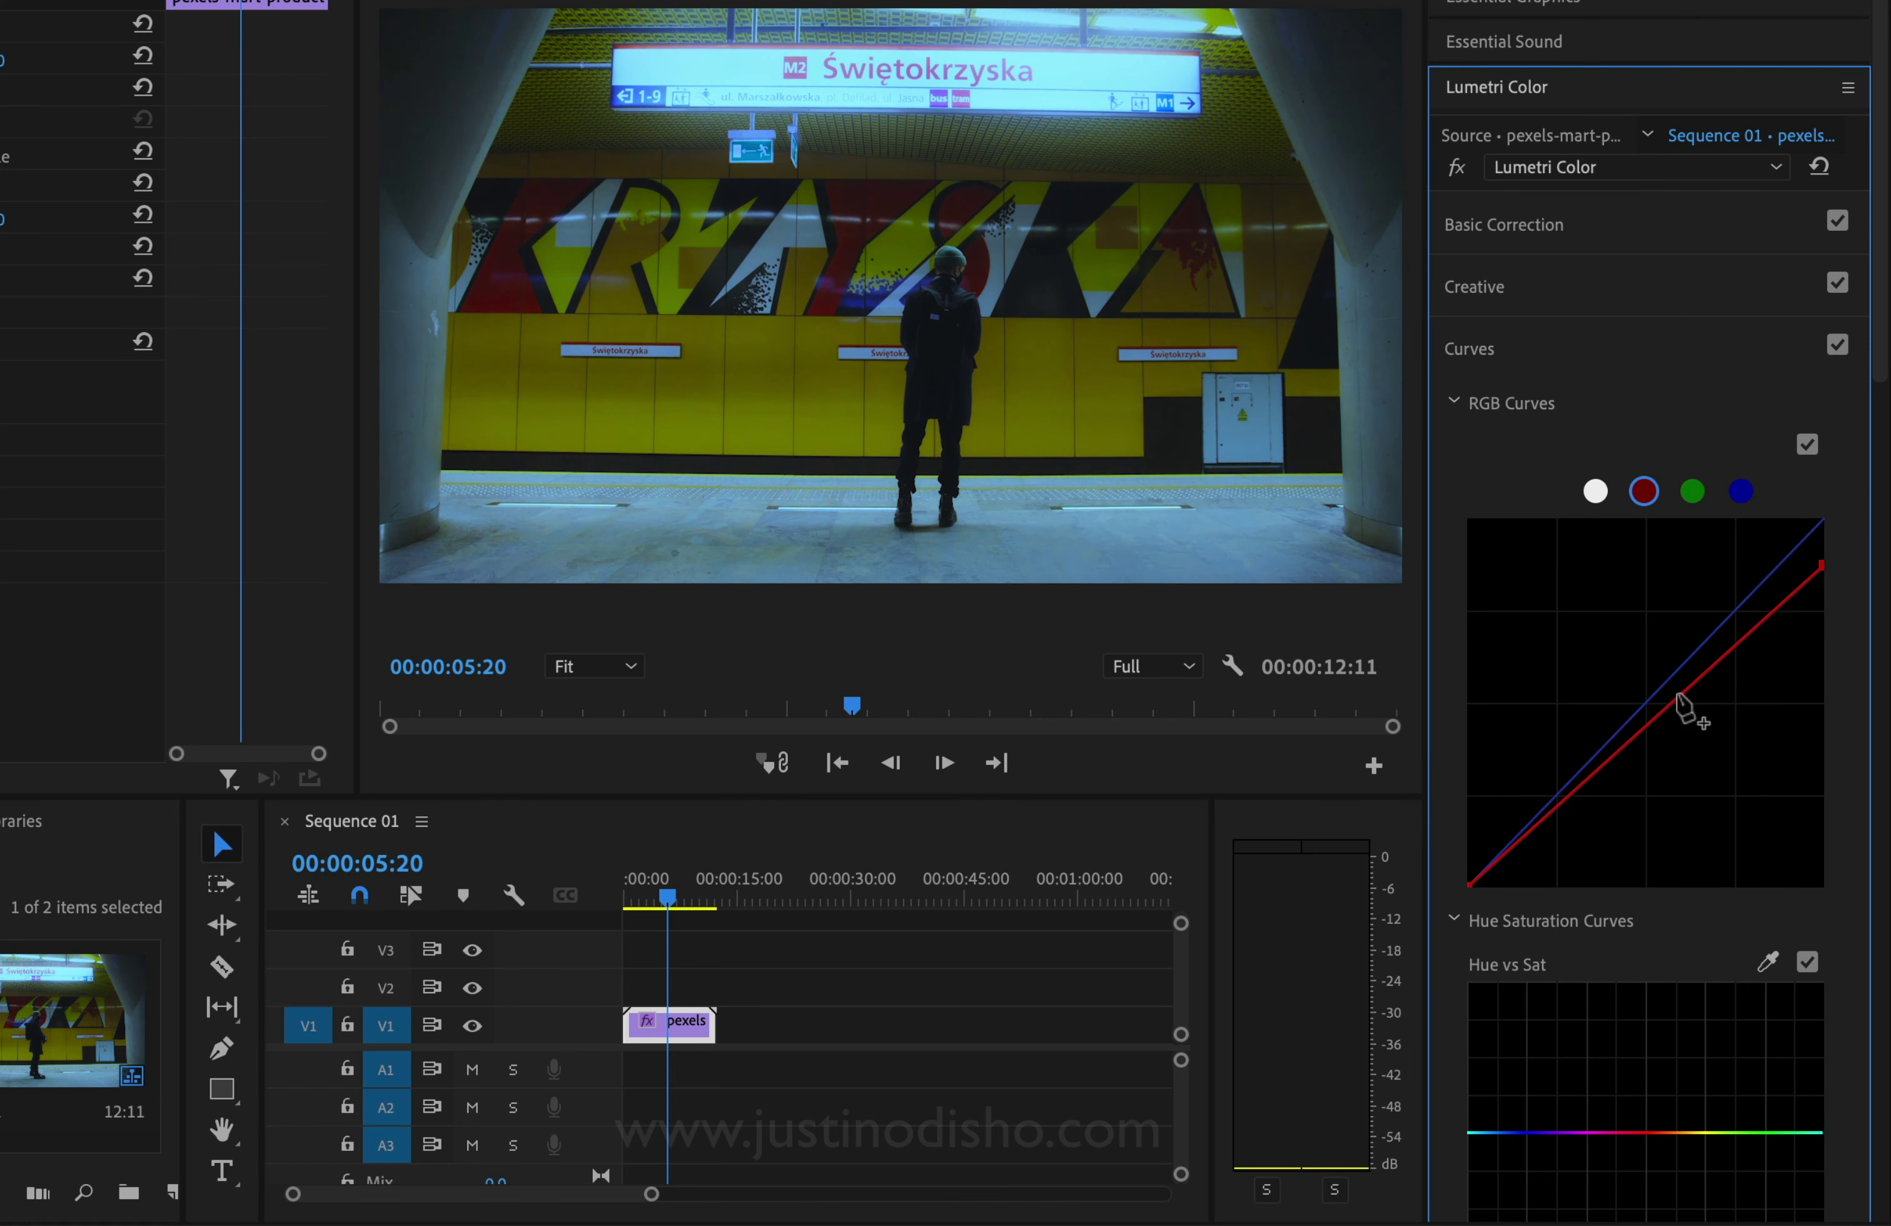
pyautogui.click(1683, 713)
pyautogui.moveTo(1683, 715); pyautogui.dragTo(1610, 786)
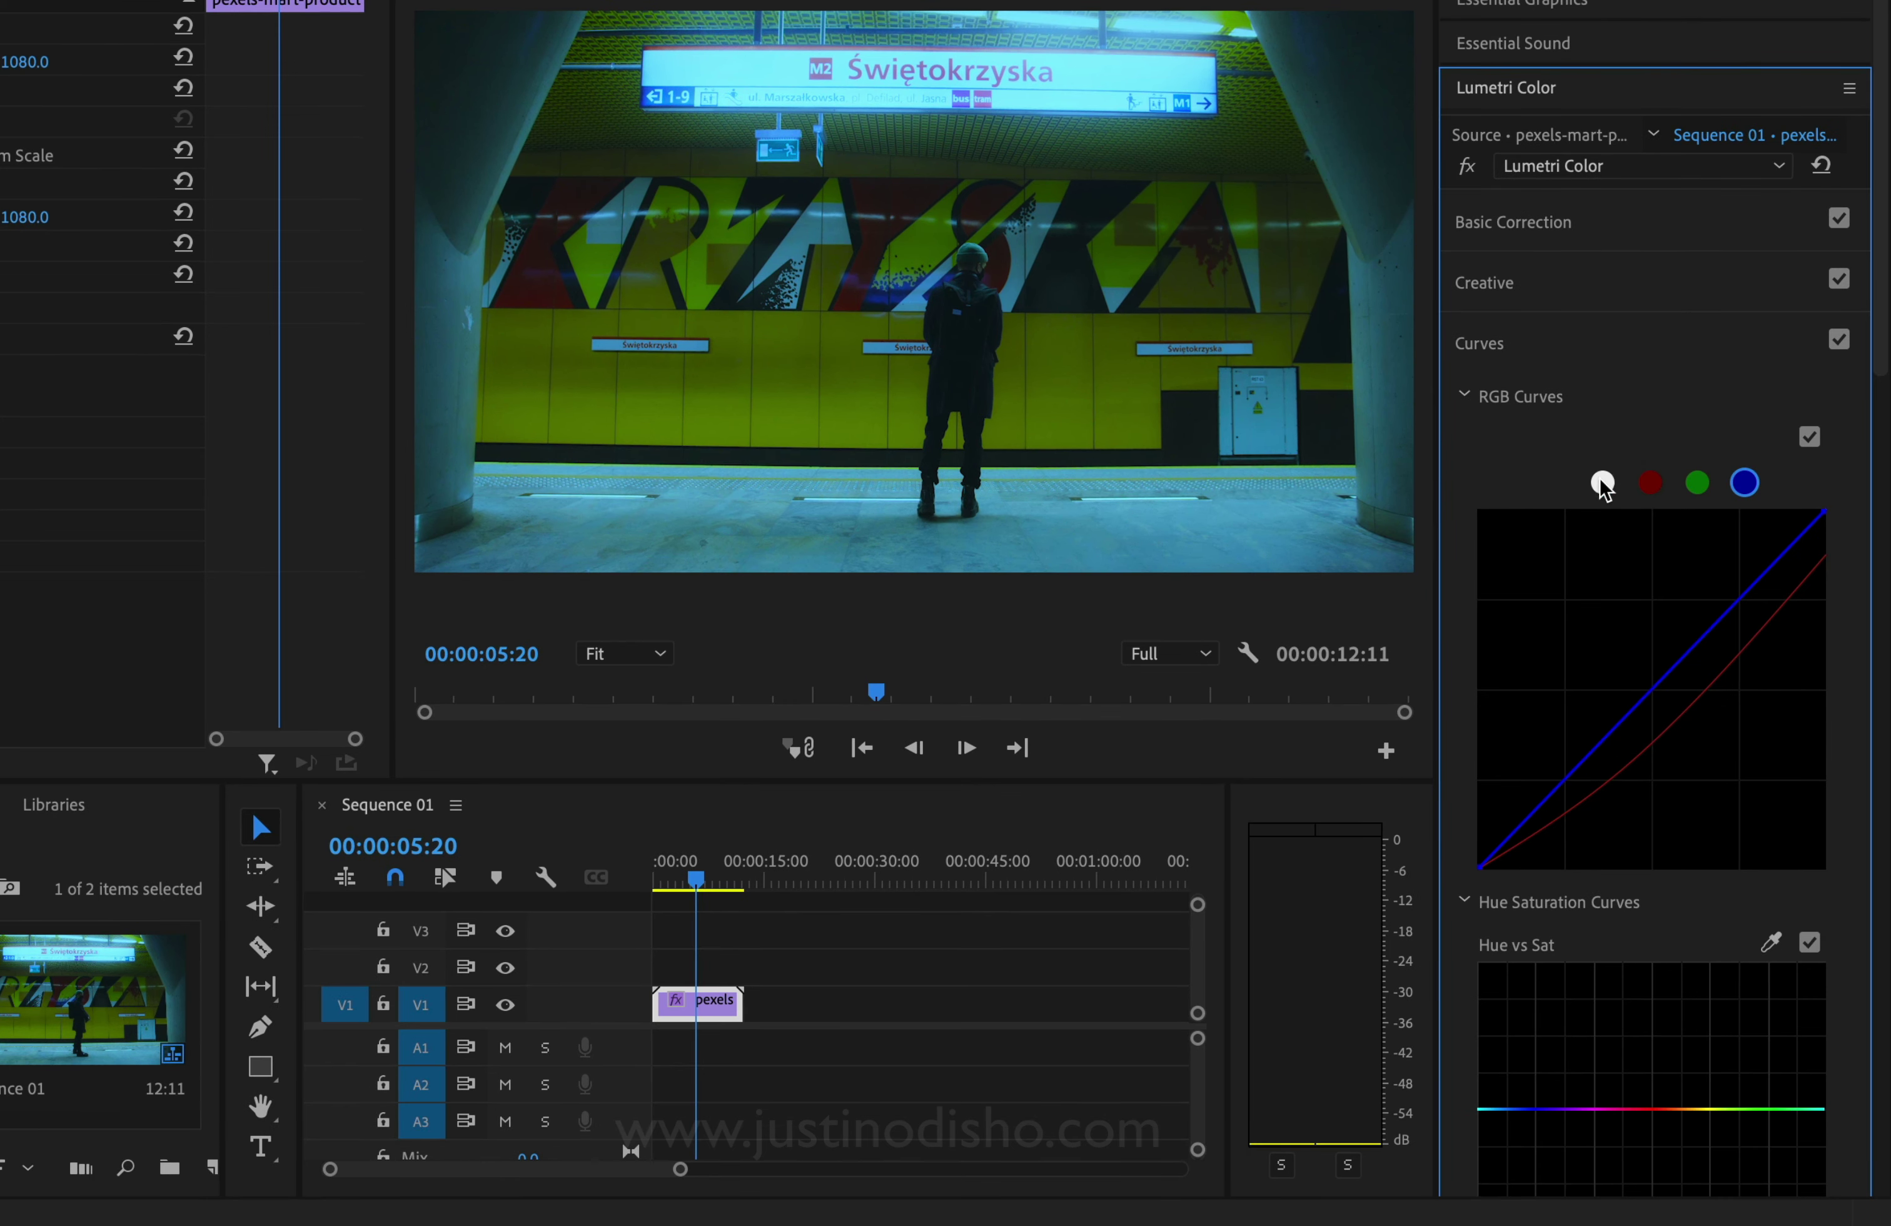
pyautogui.click(1602, 482)
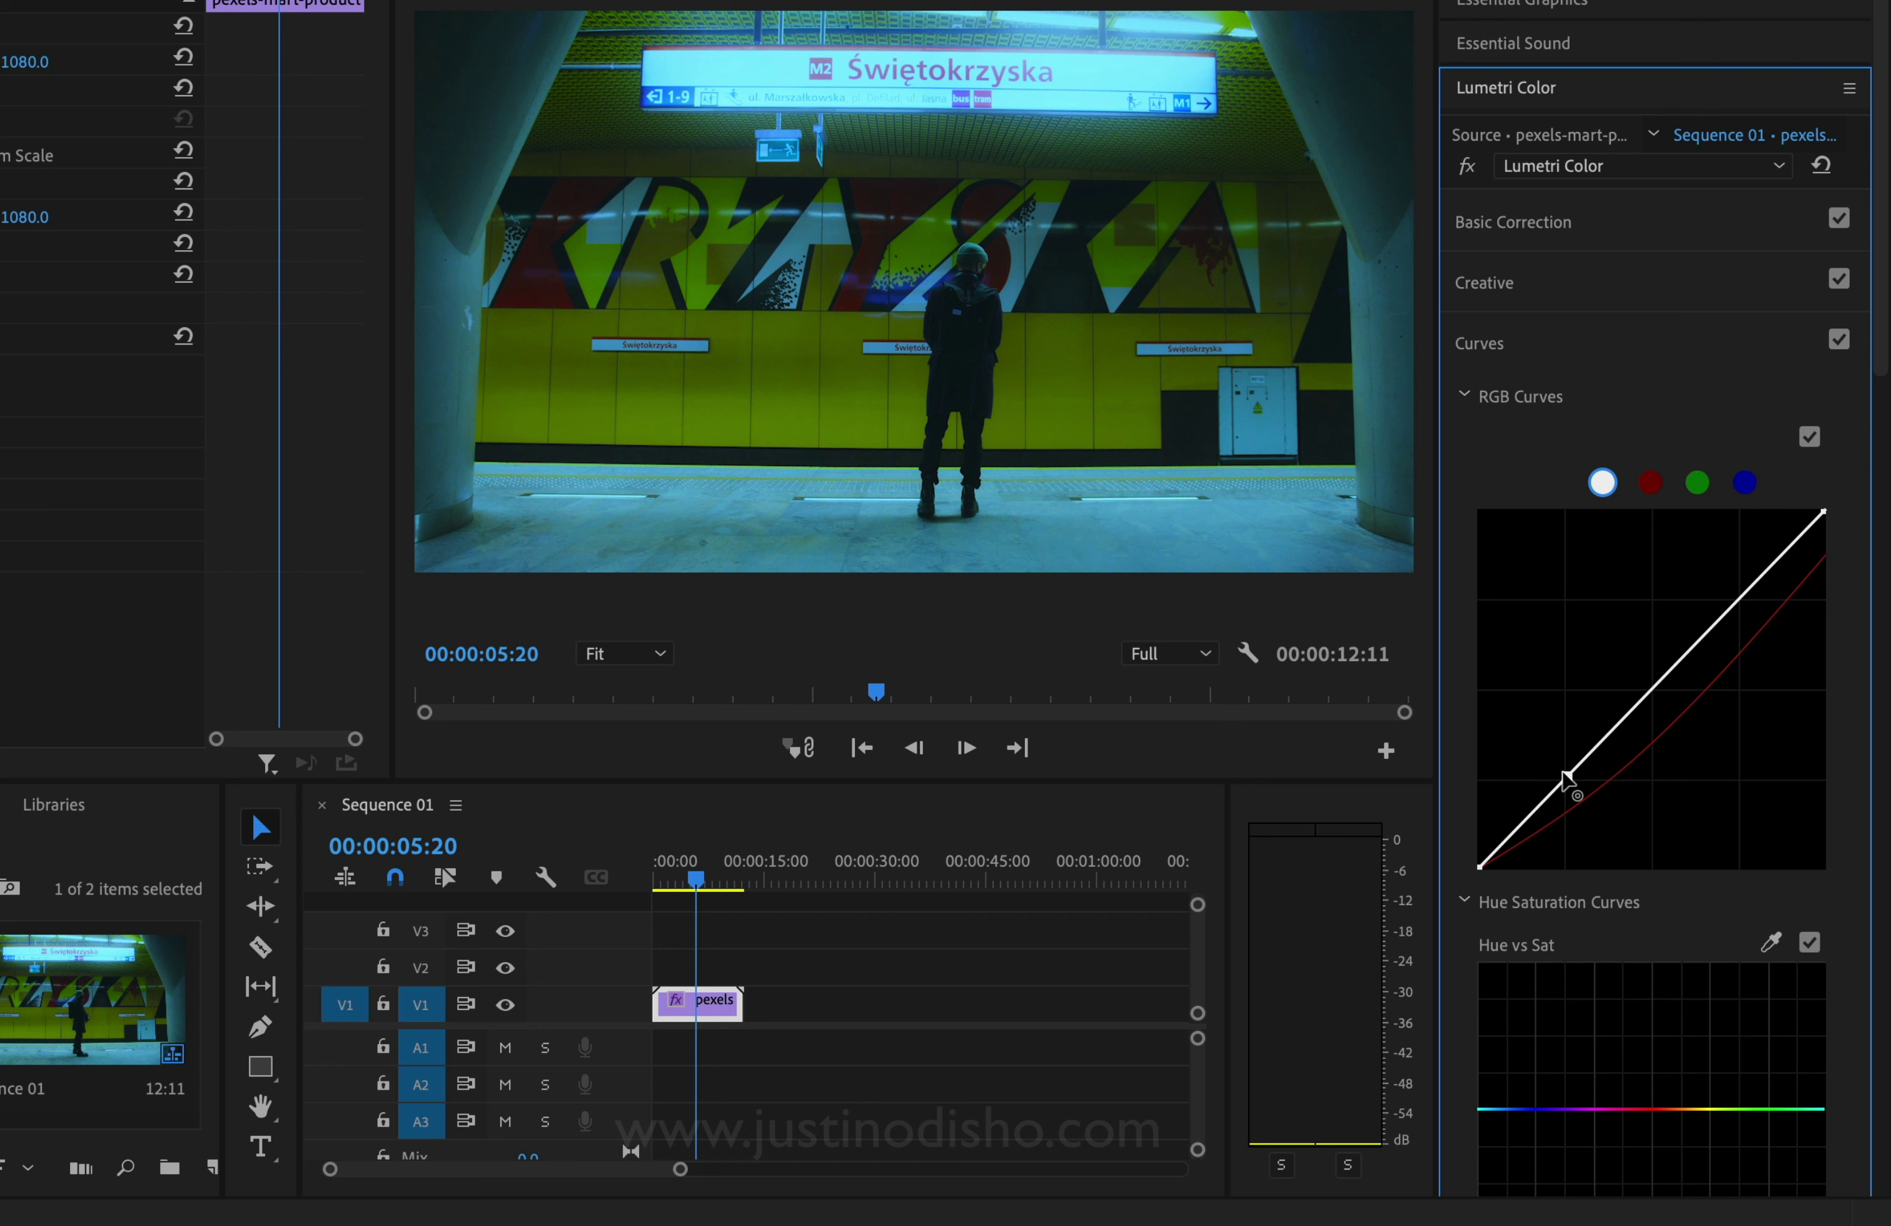
pyautogui.moveTo(1567, 779); pyautogui.dragTo(1579, 795)
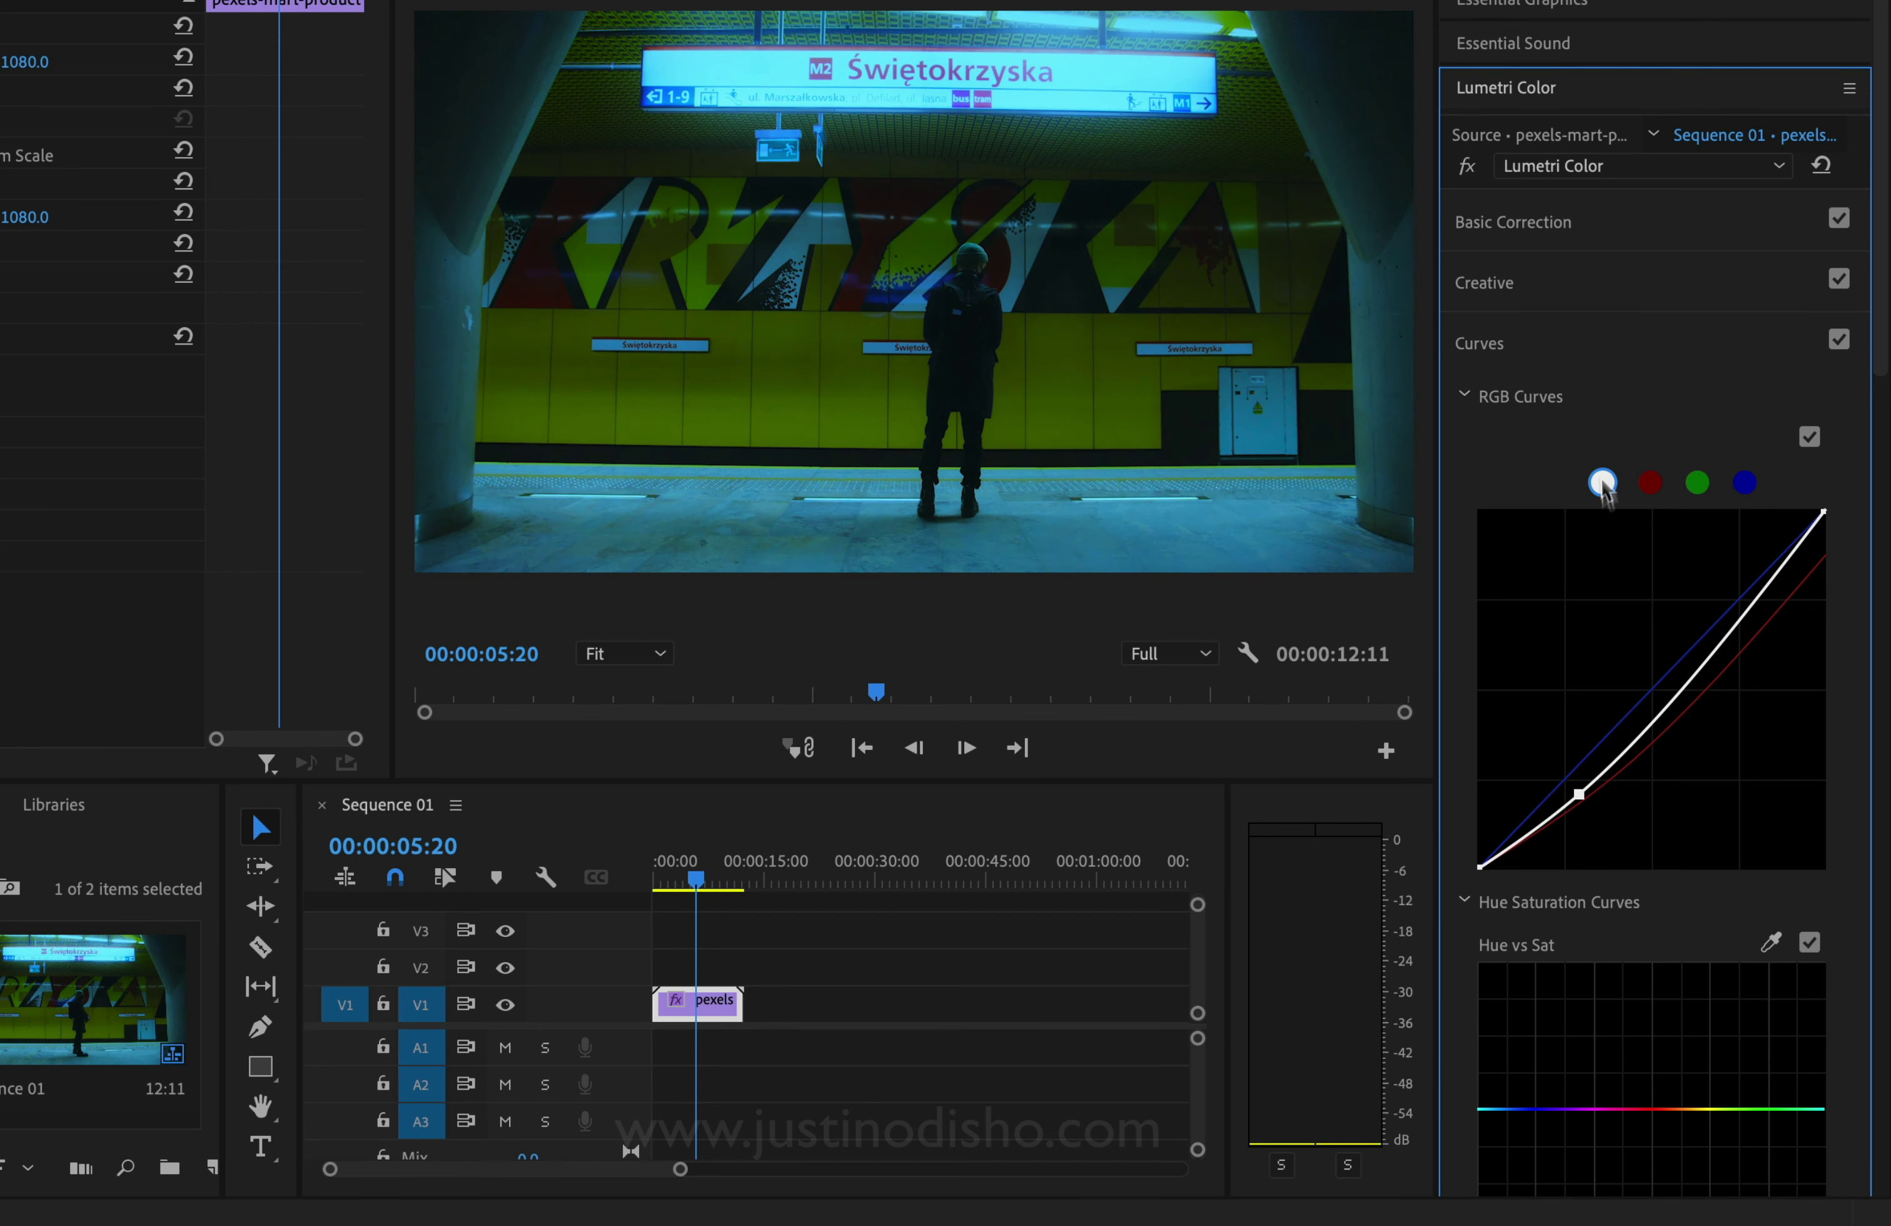
pyautogui.moveTo(1731, 633); pyautogui.dragTo(1718, 620)
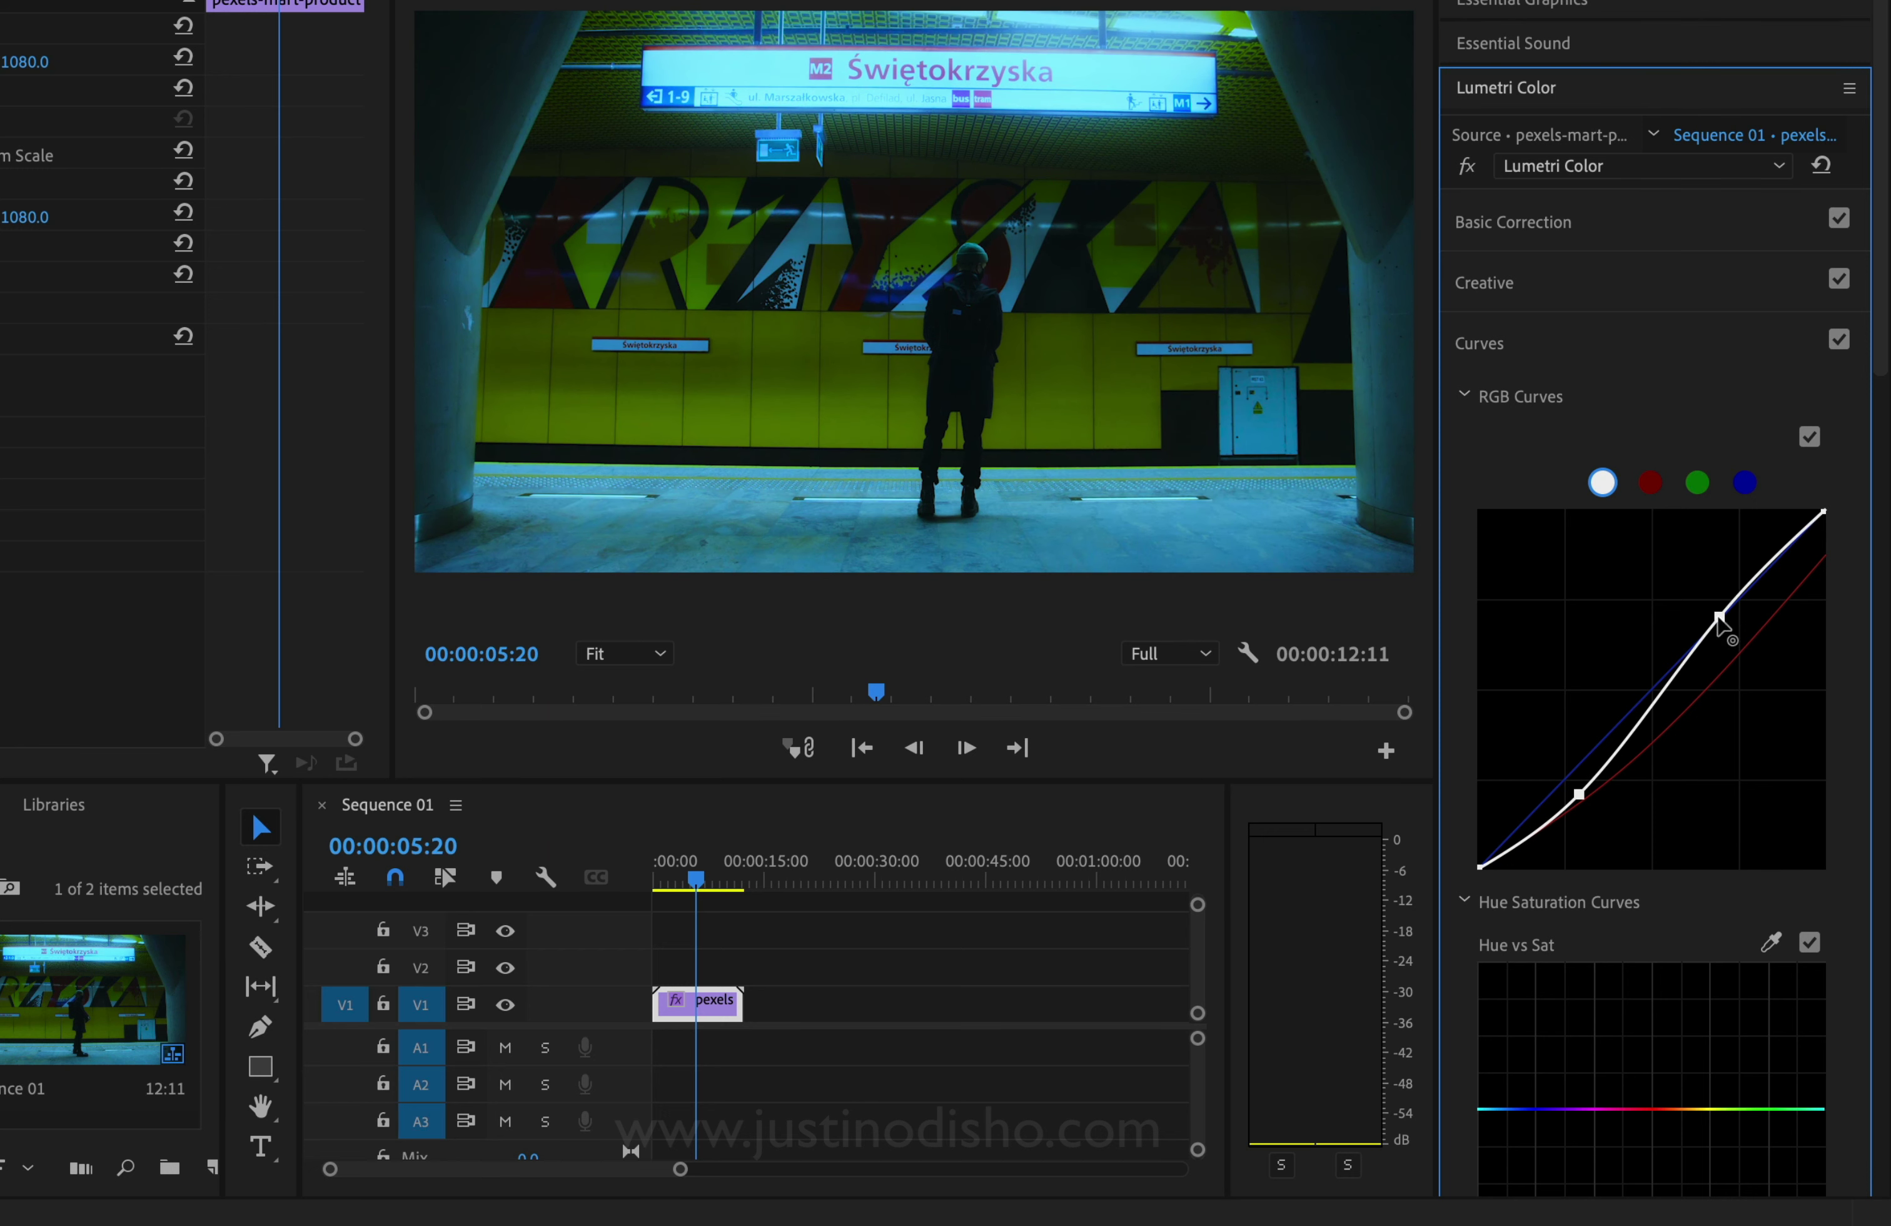
pyautogui.doubleClick(1724, 627)
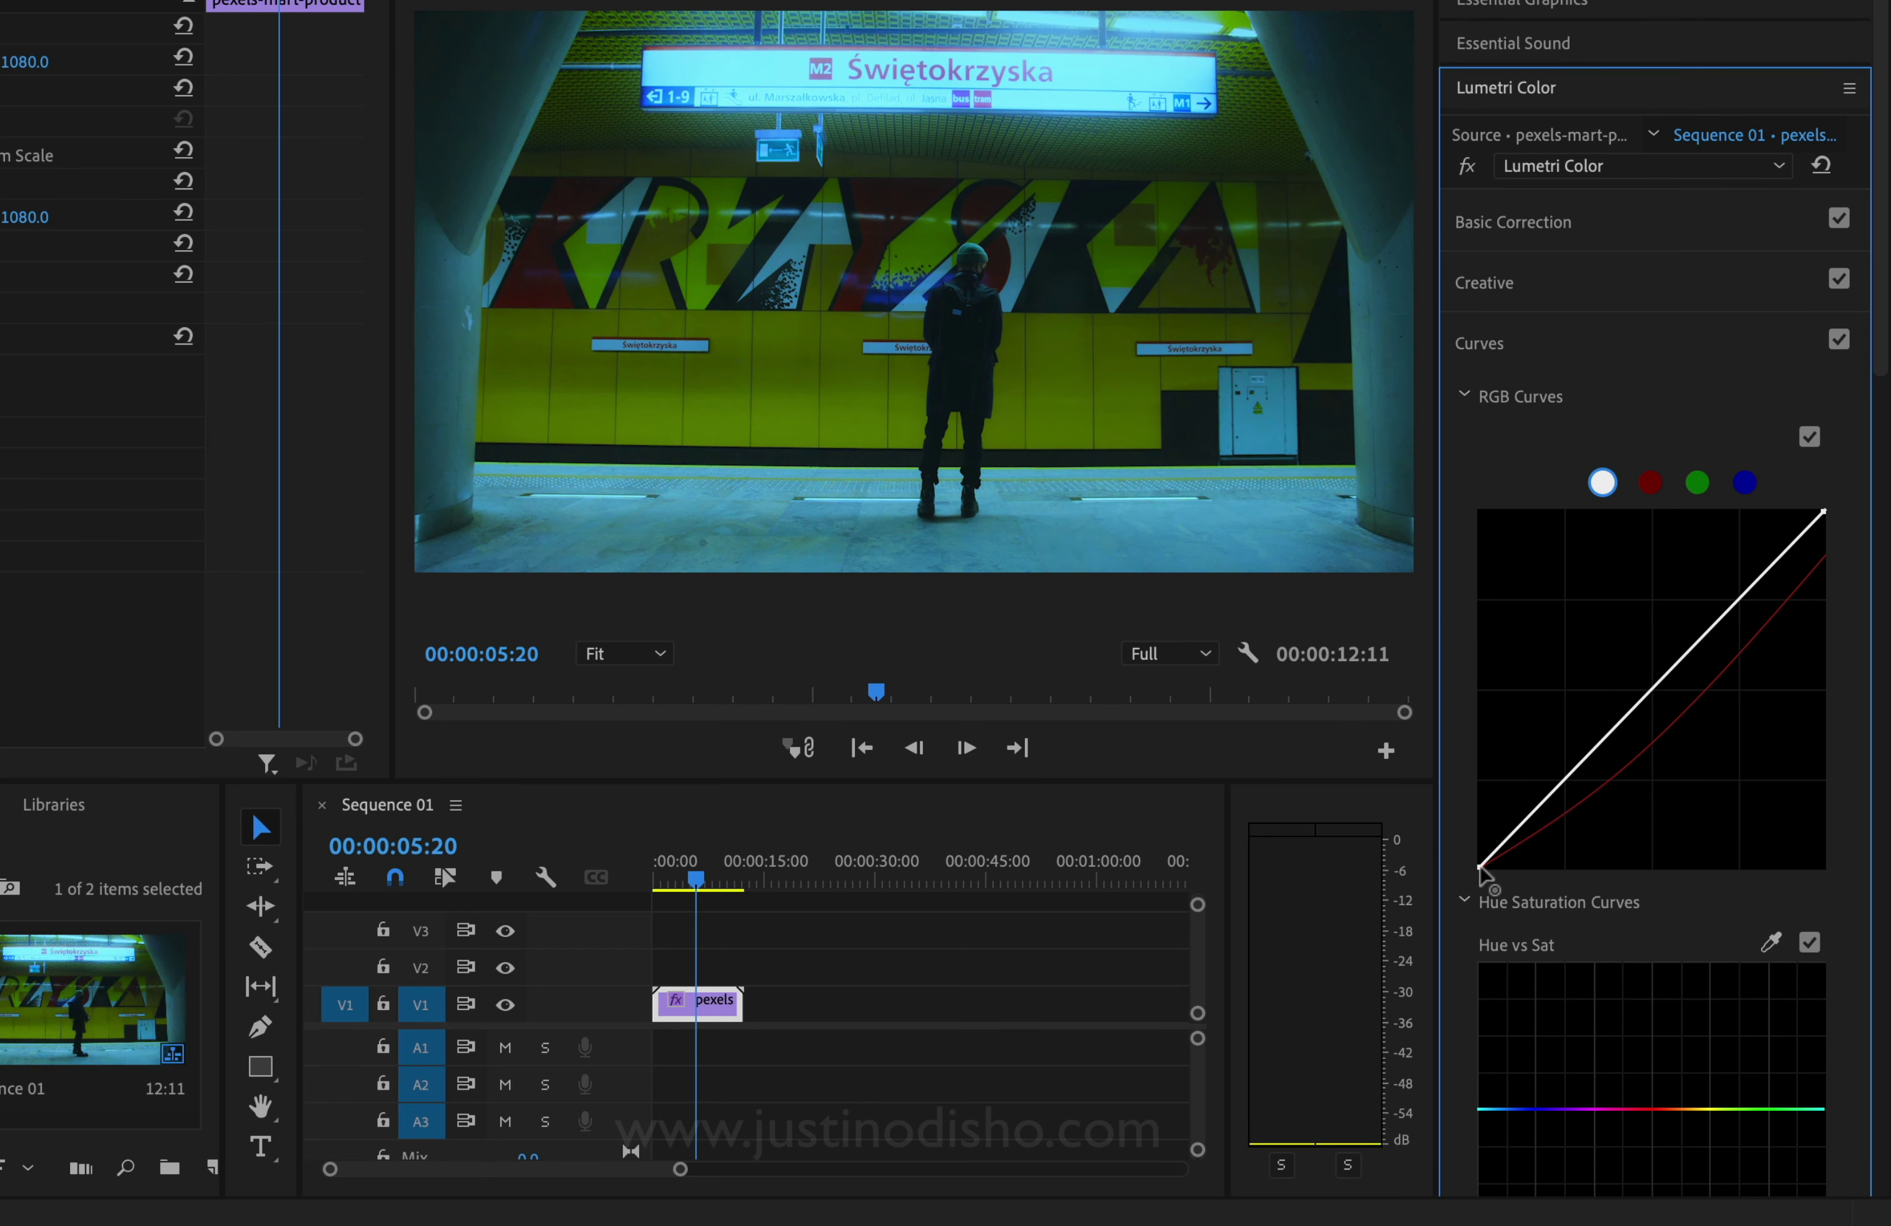
pyautogui.moveTo(1479, 868); pyautogui.dragTo(1477, 803)
pyautogui.doubleClick(1490, 870)
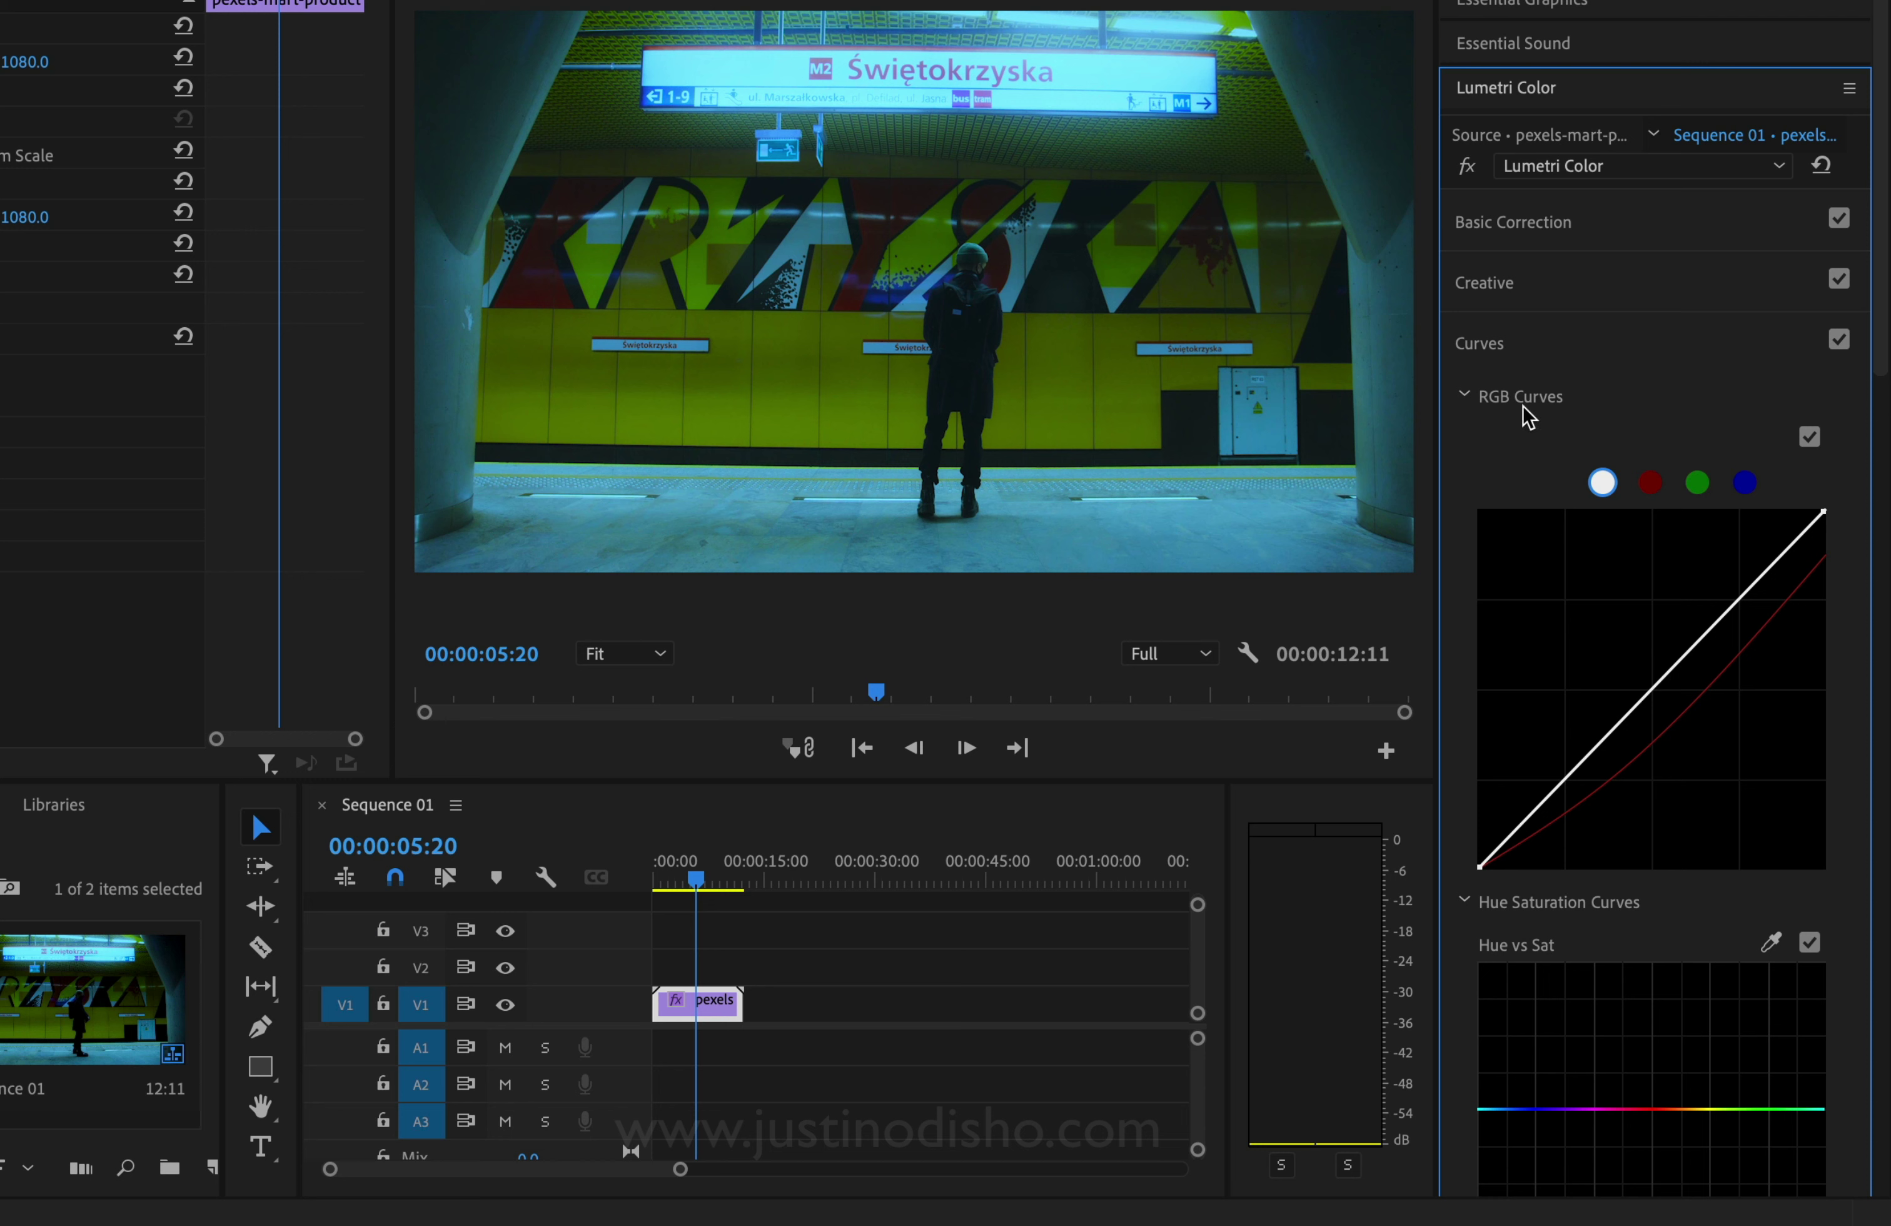
# With curves collapsed, trial green midtone and green-cyan shadow shifts, then reset the shadows wheel.
pyautogui.click(1466, 395)
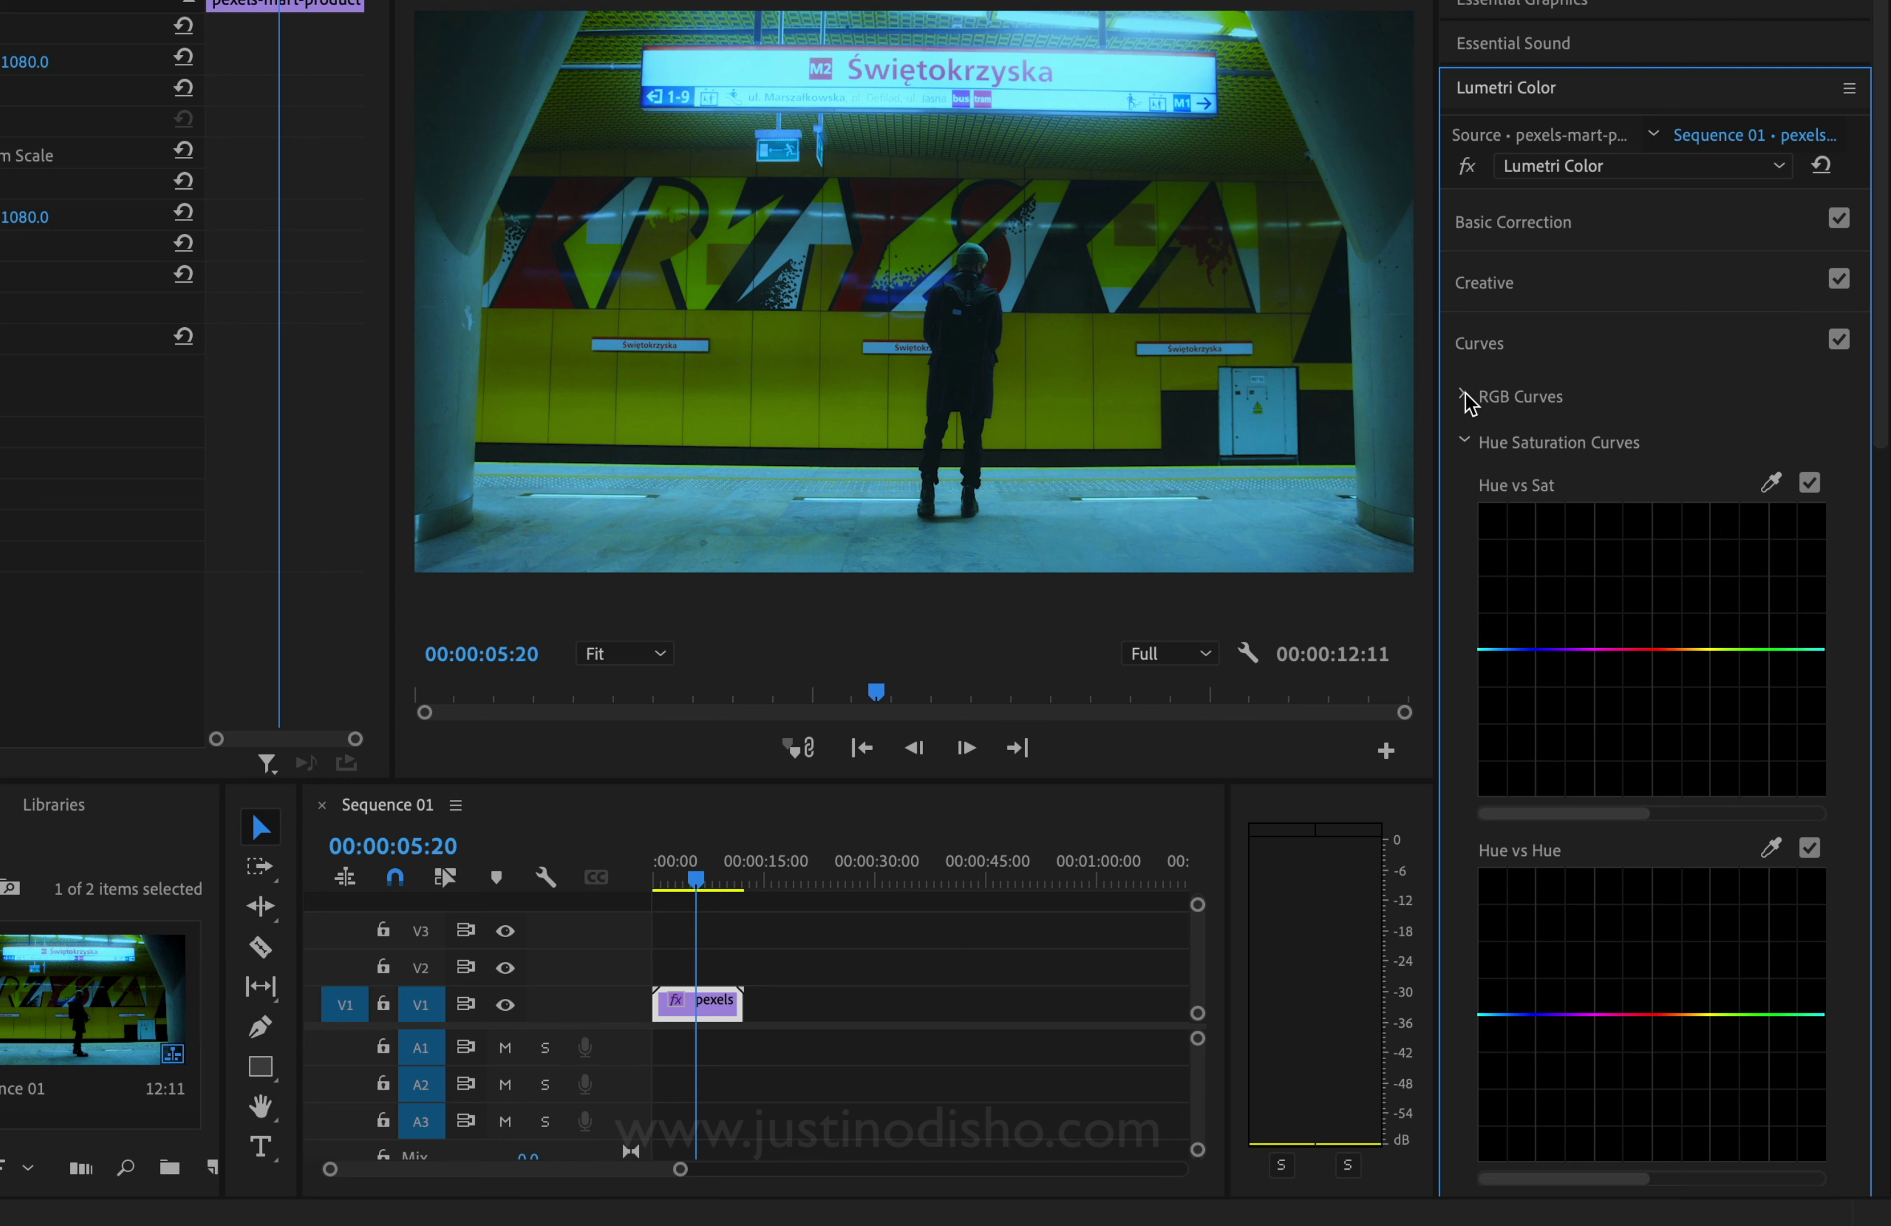
pyautogui.click(1465, 442)
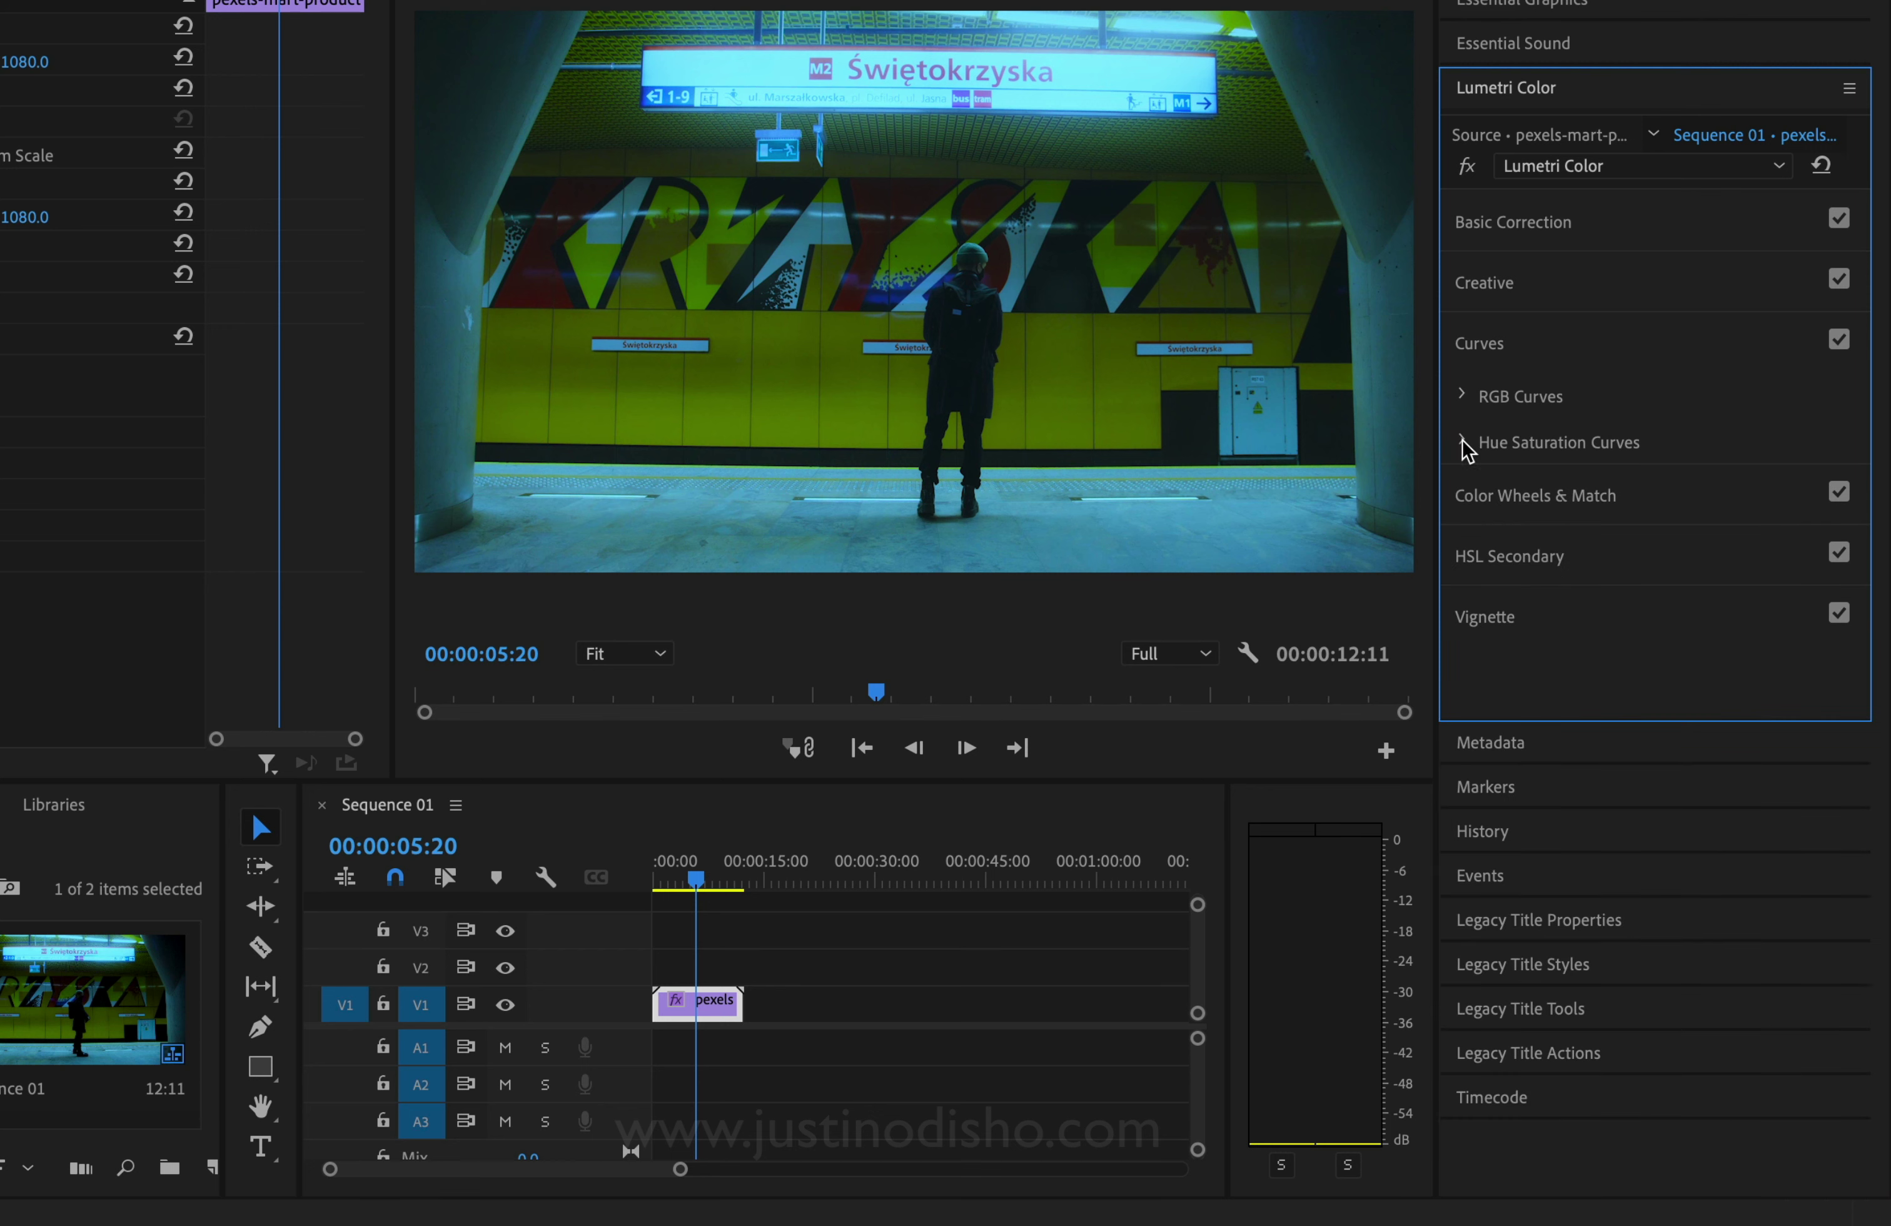
pyautogui.click(1552, 512)
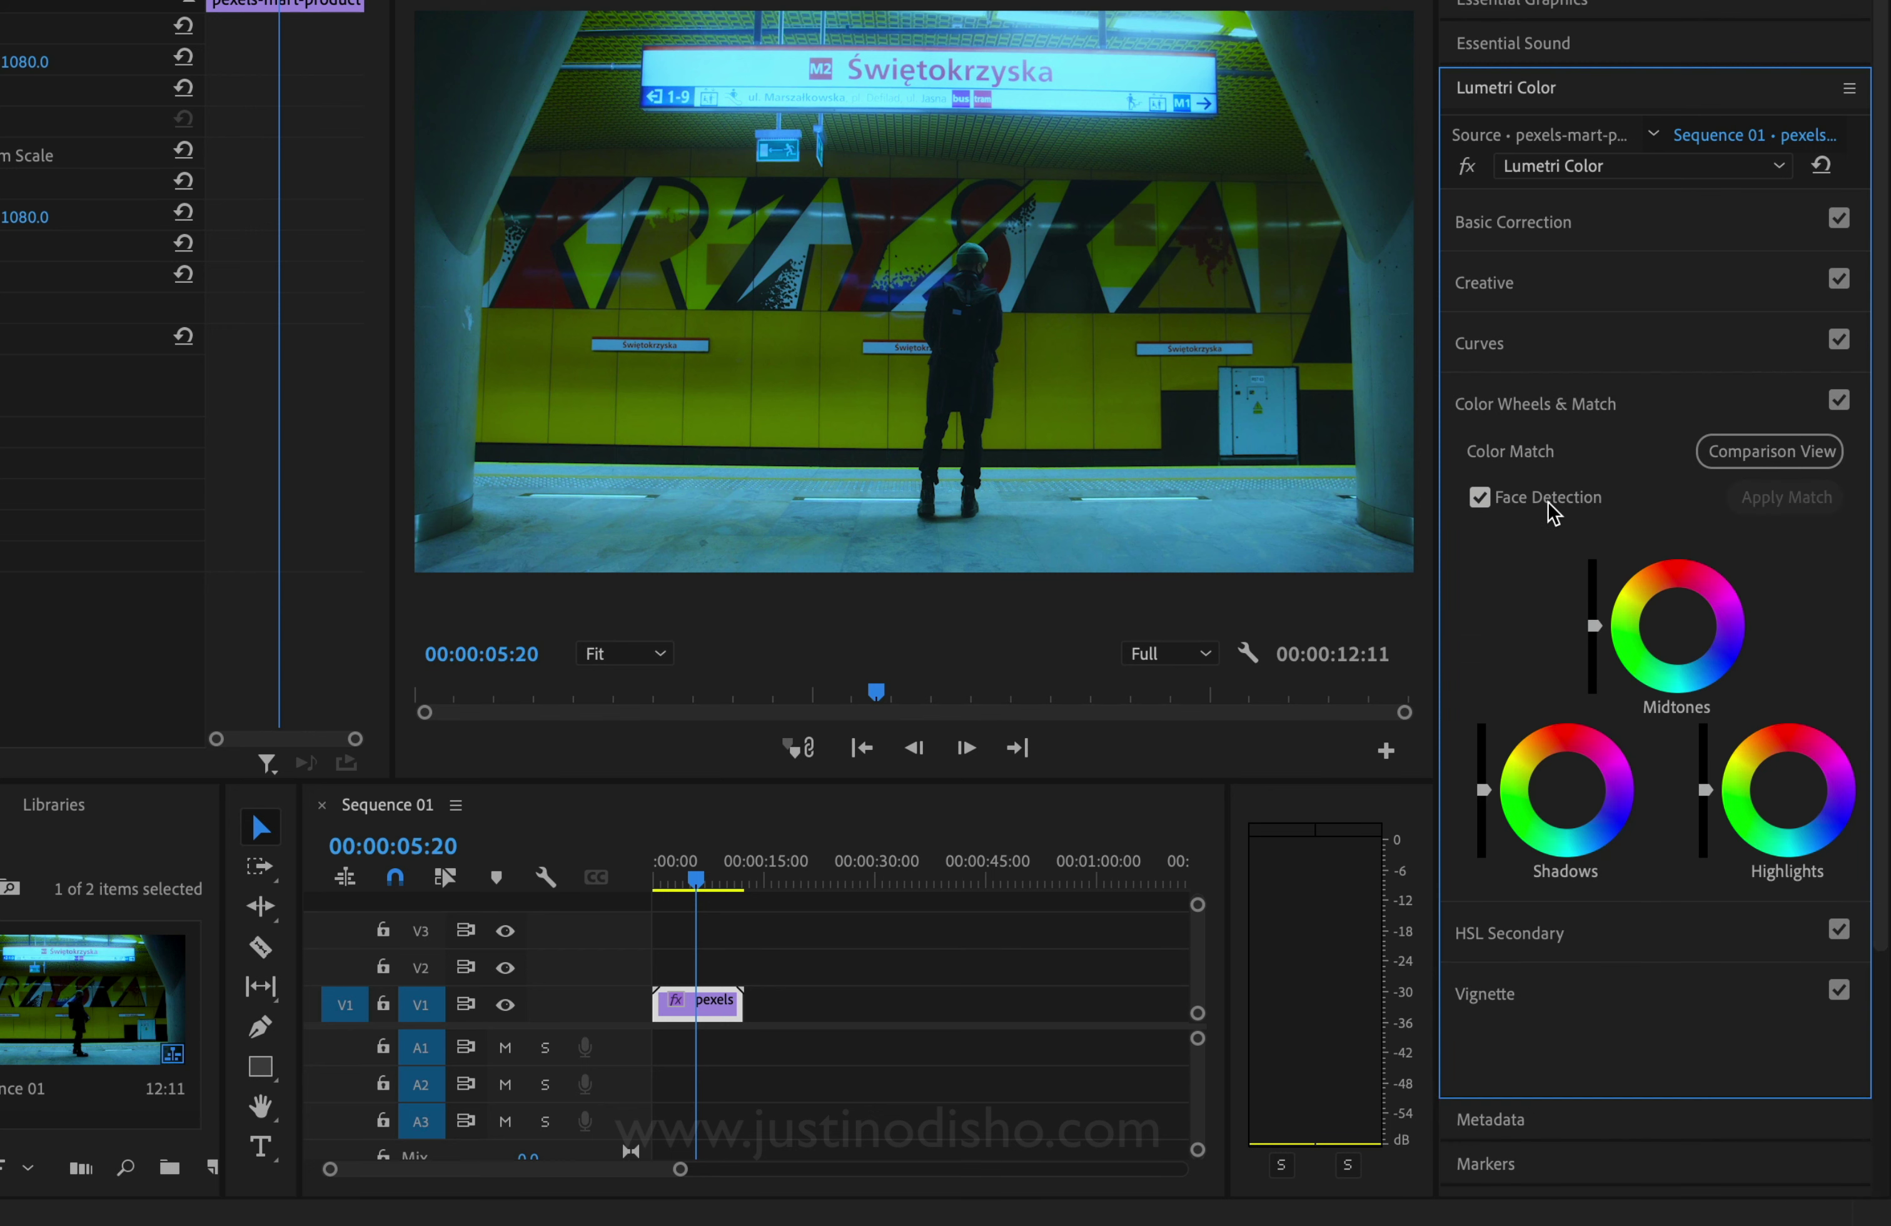
pyautogui.moveTo(1697, 663); pyautogui.dragTo(1672, 633)
pyautogui.moveTo(1562, 786); pyautogui.dragTo(1626, 835)
pyautogui.doubleClick(1567, 756)
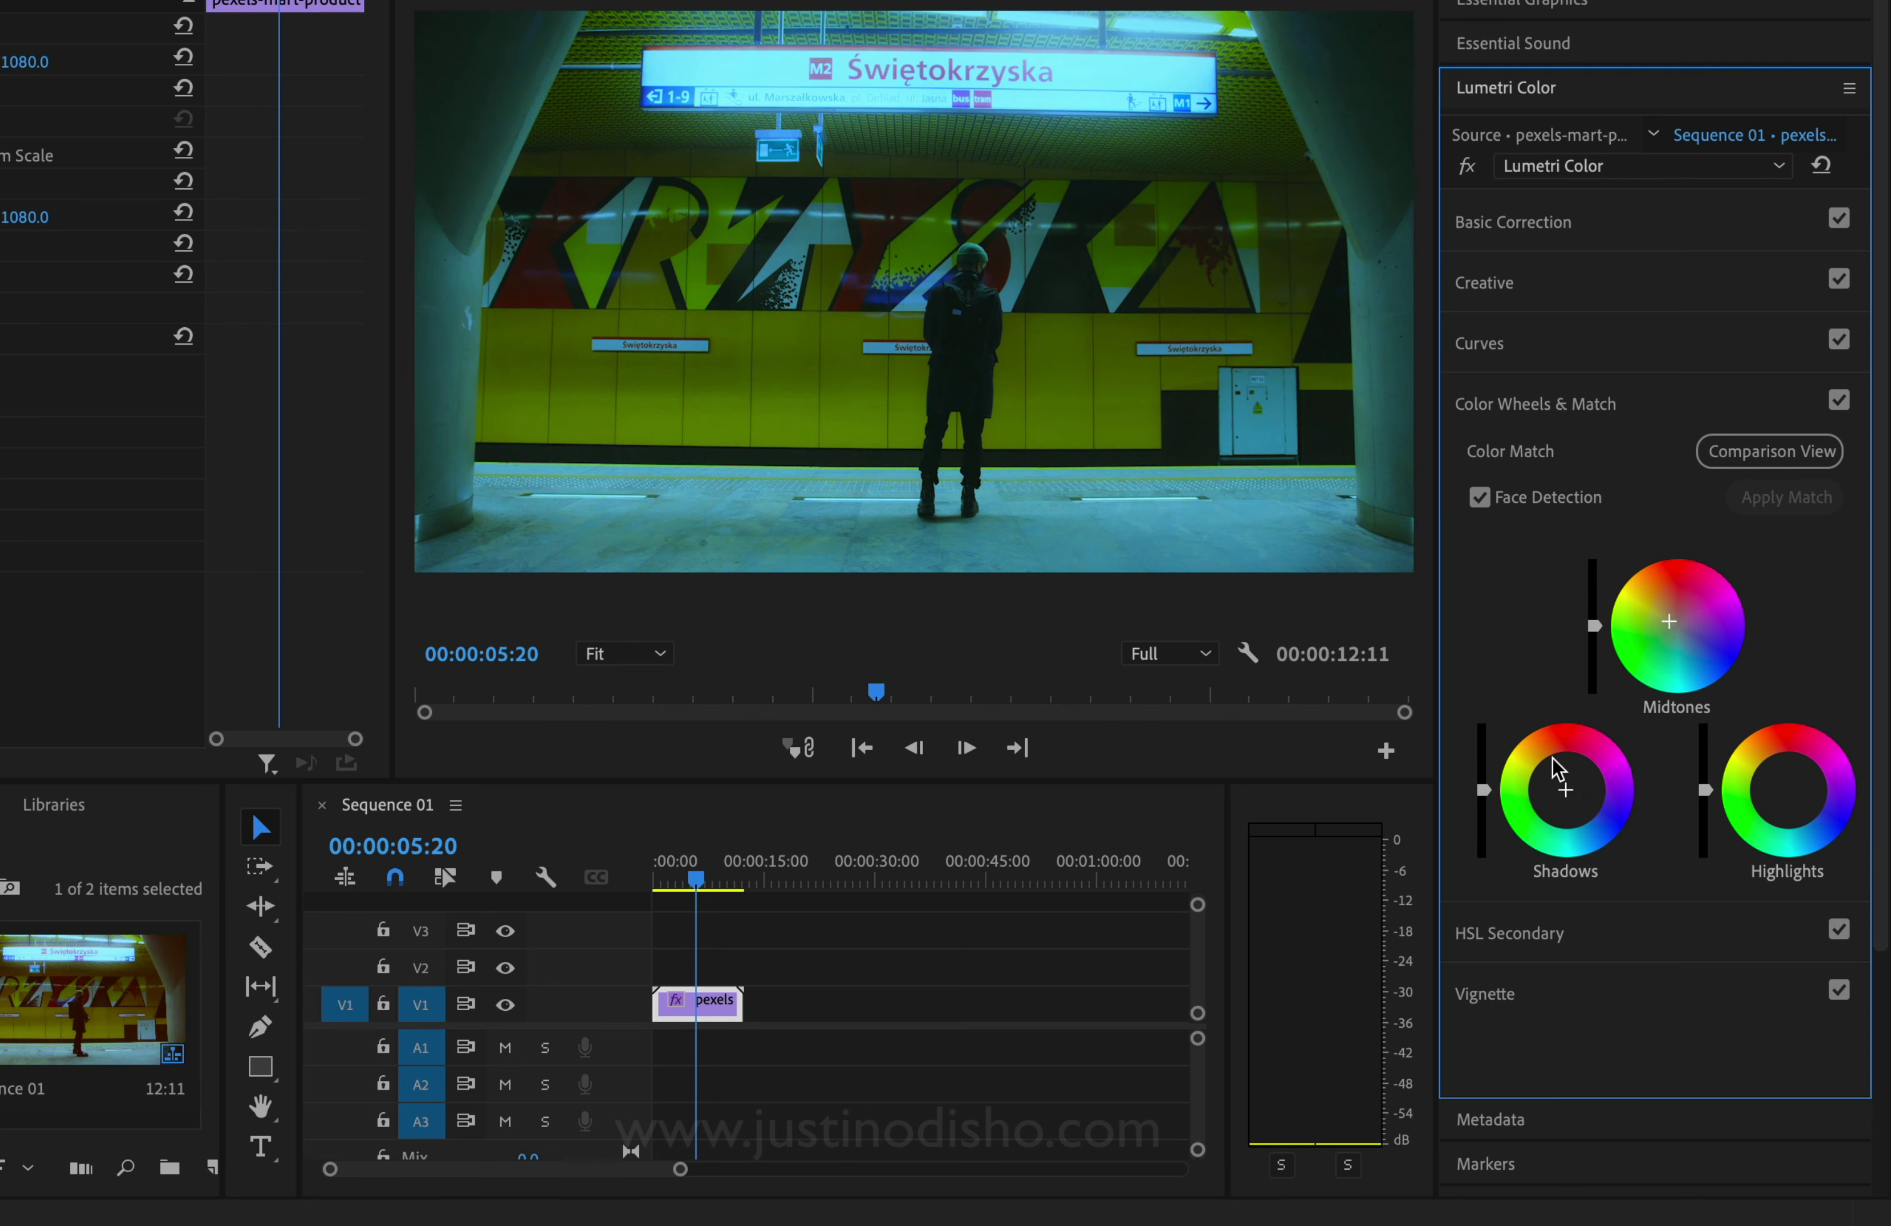
# Reset the highlights and midtones wheels to neutral, then push the highlights toward blue.
pyautogui.moveTo(1786, 817); pyautogui.dragTo(1823, 808)
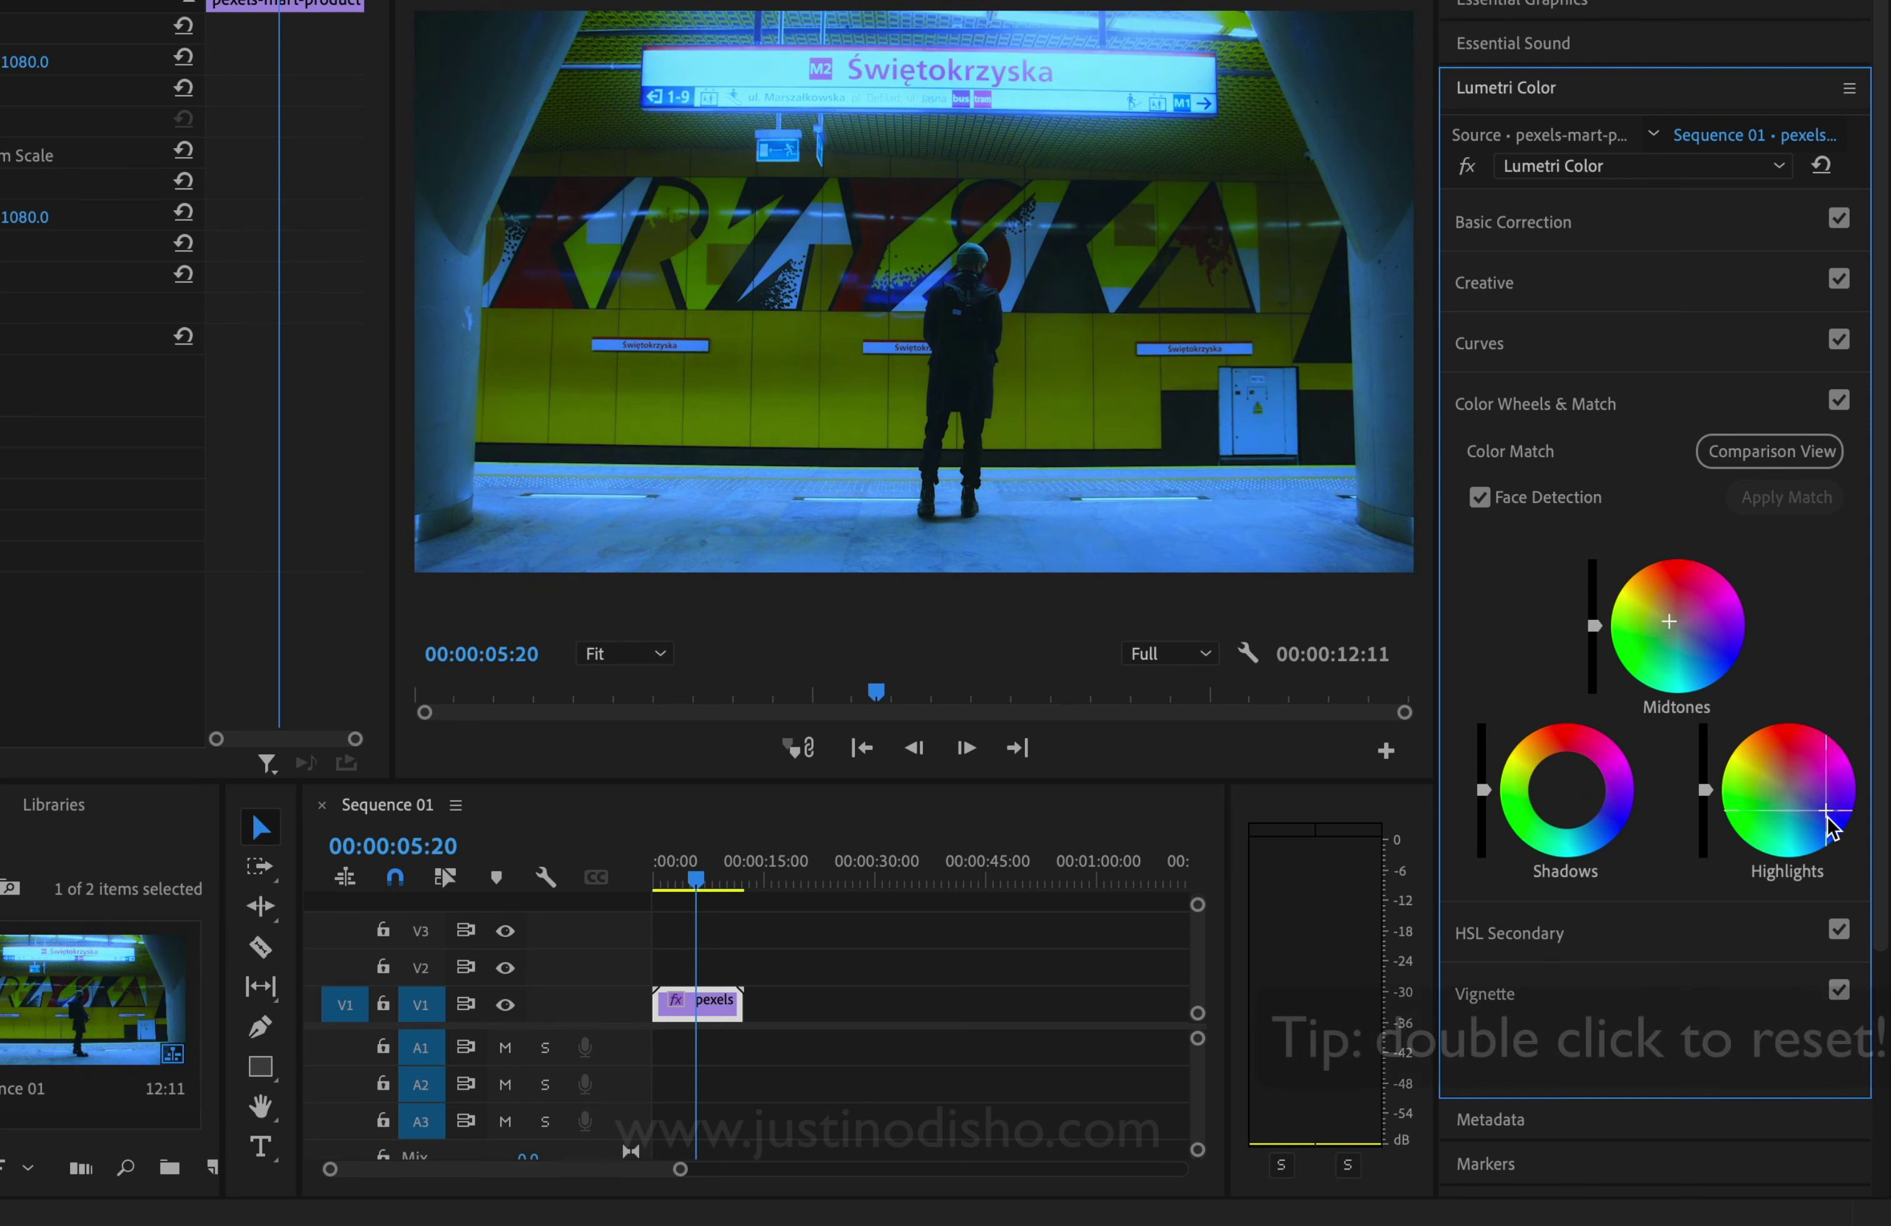
pyautogui.doubleClick(1787, 792)
pyautogui.moveTo(1704, 657); pyautogui.dragTo(1704, 657)
pyautogui.doubleClick(1679, 633)
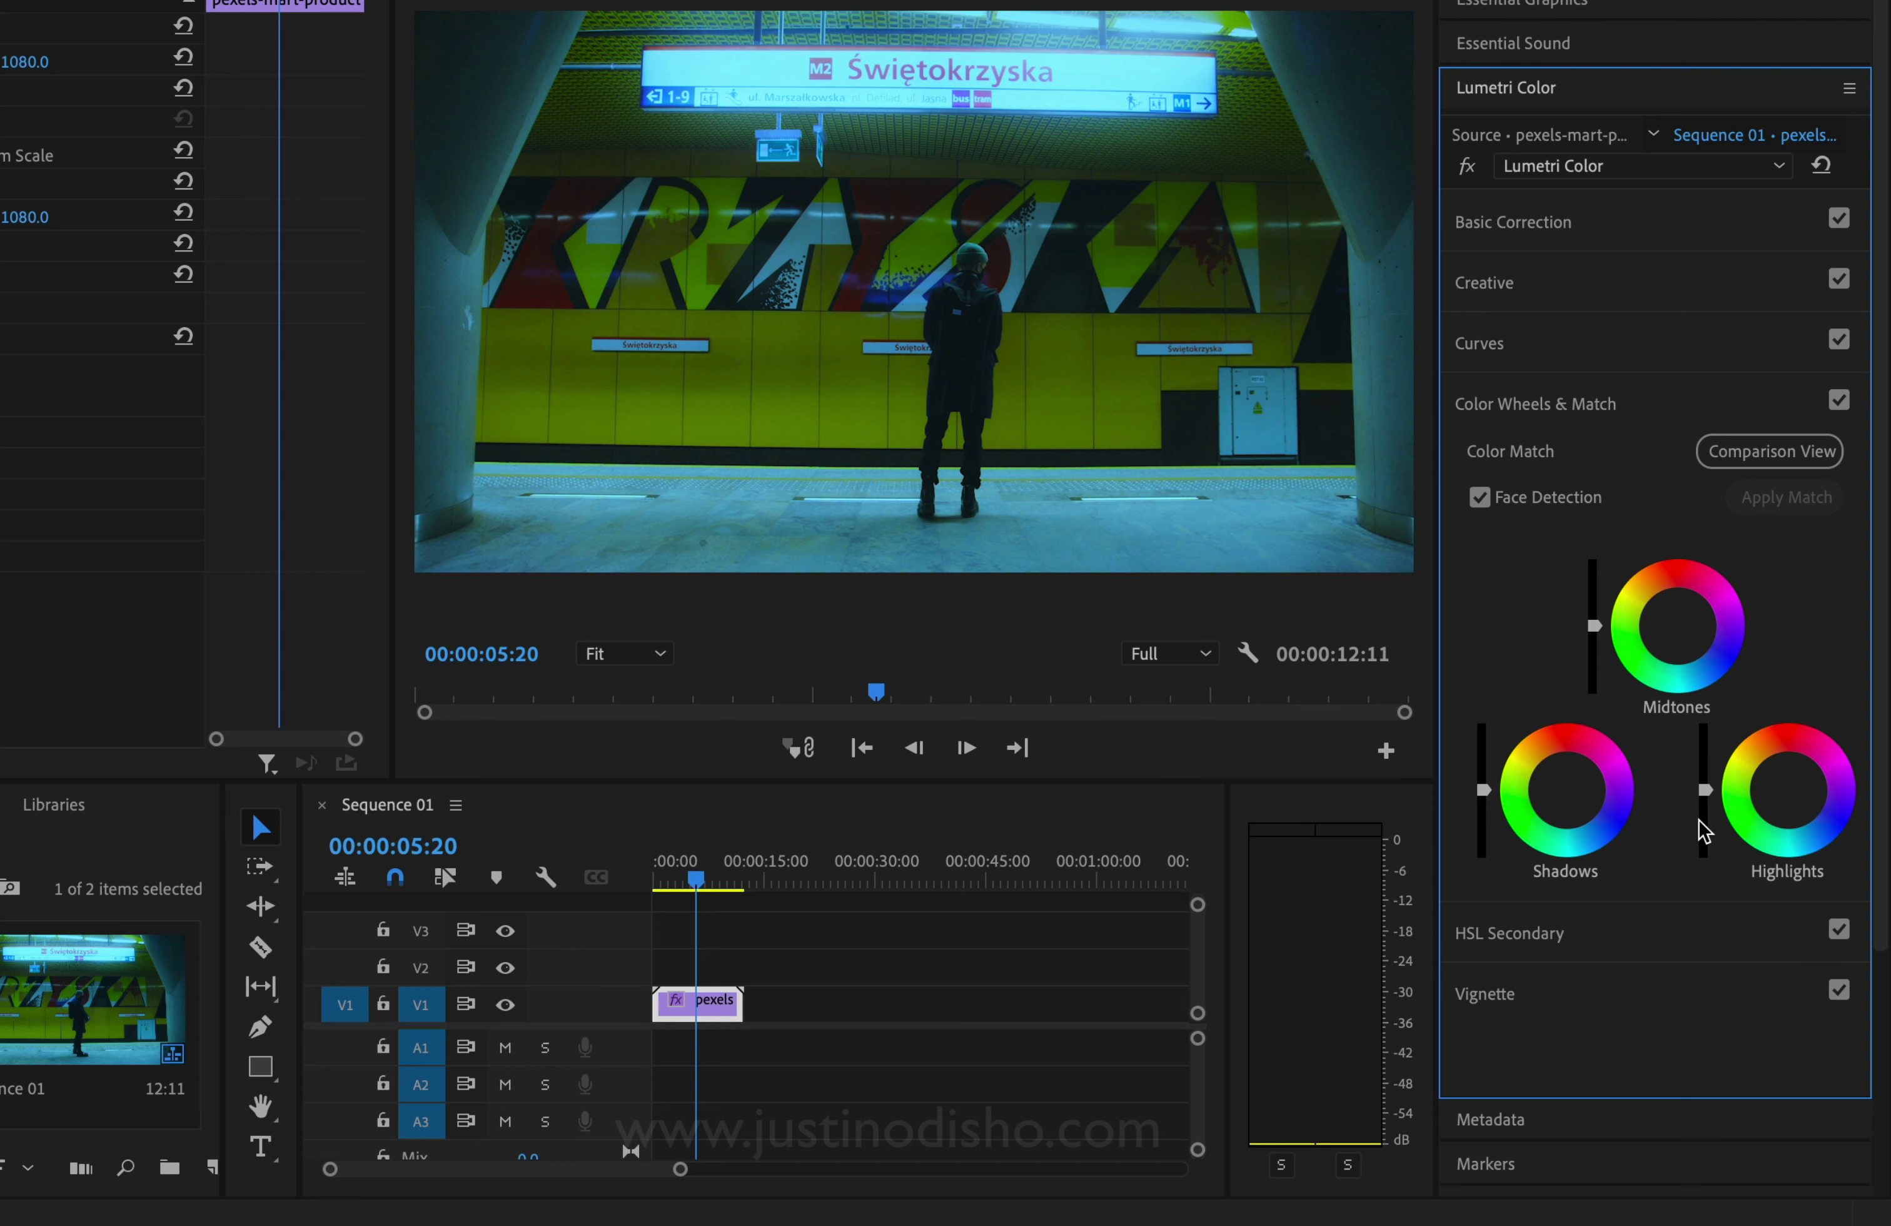
pyautogui.moveTo(1794, 807); pyautogui.dragTo(1800, 810)
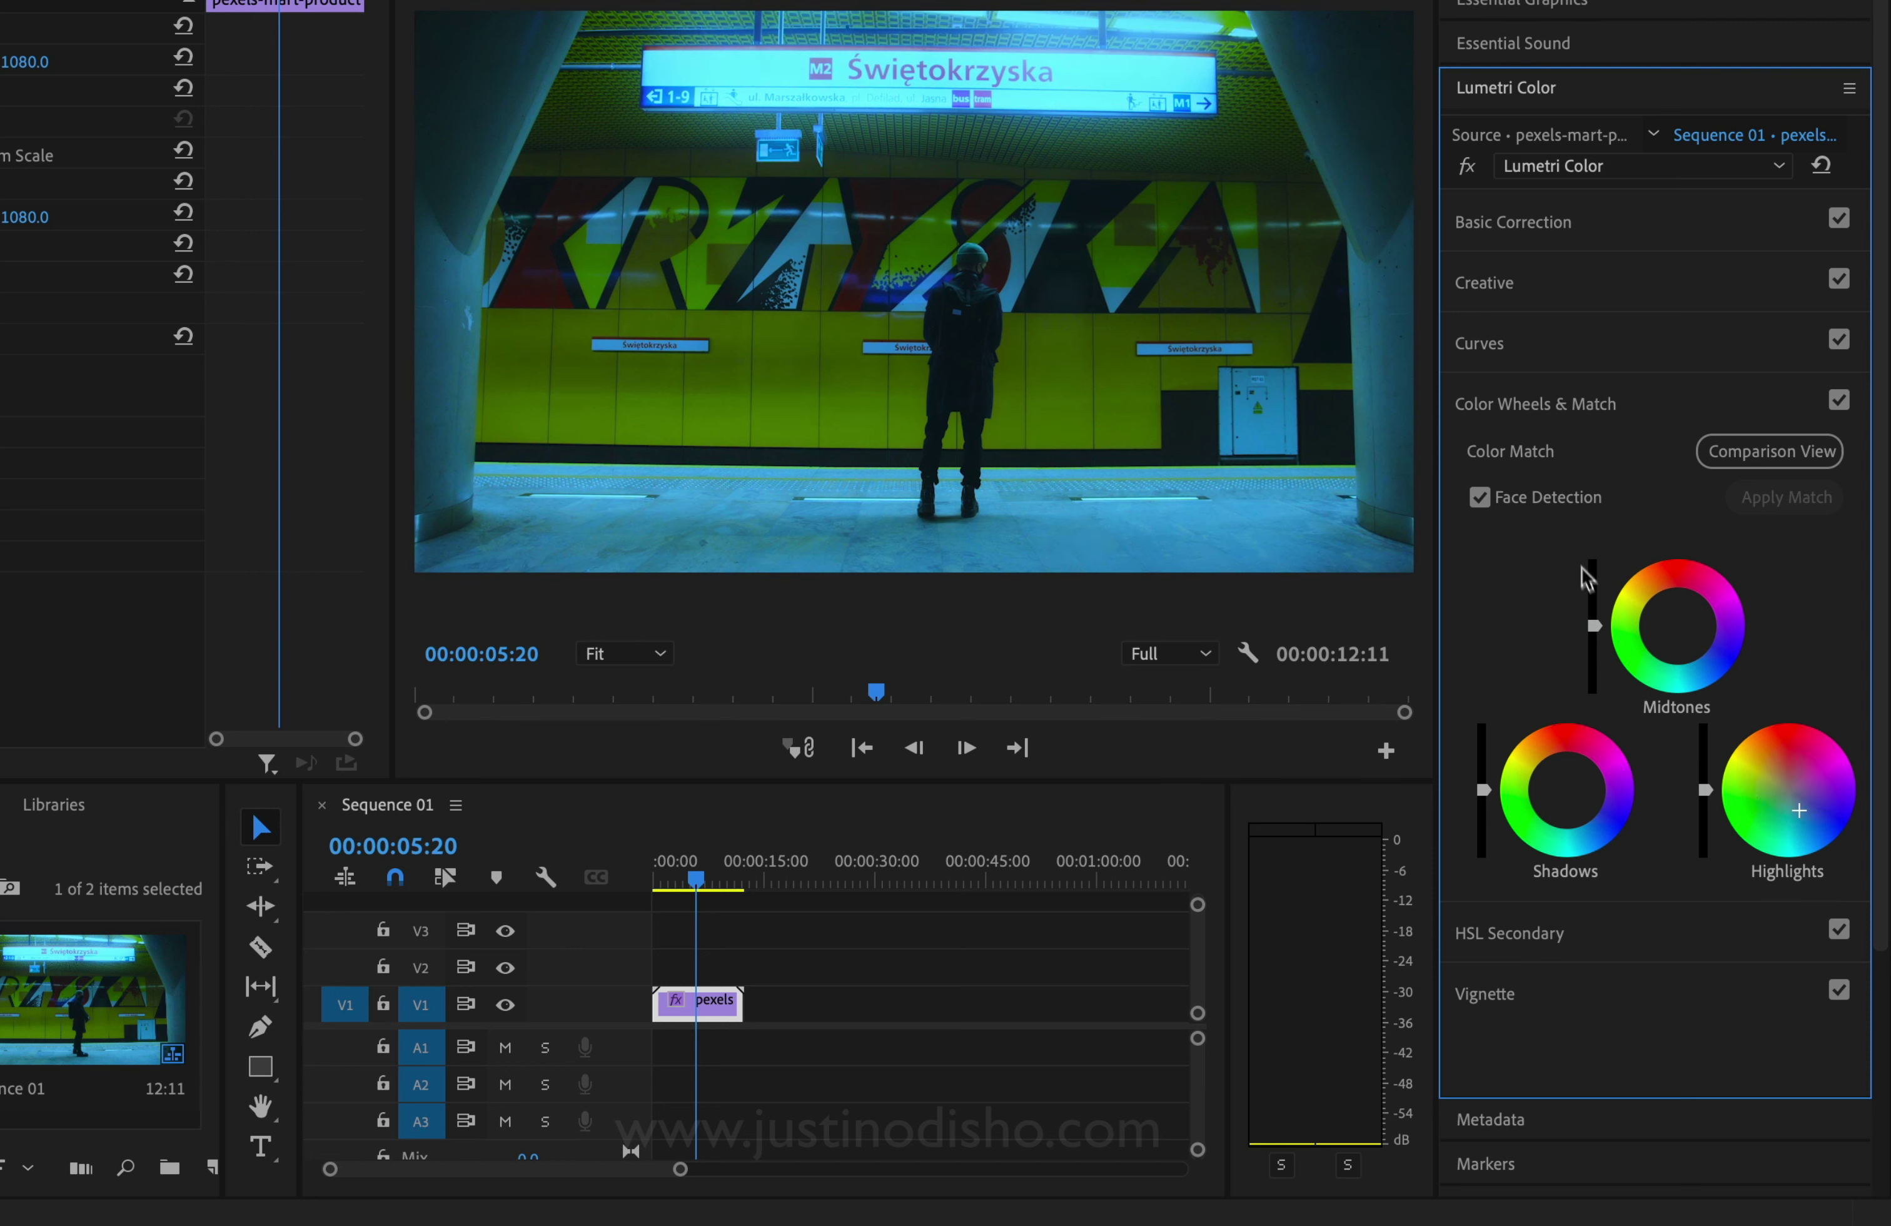
# Set Vignette Amount -1.5, Midpoint 36.6, Roundness 52.2, Feather 100, and scrub to review it.
pyautogui.click(1592, 404)
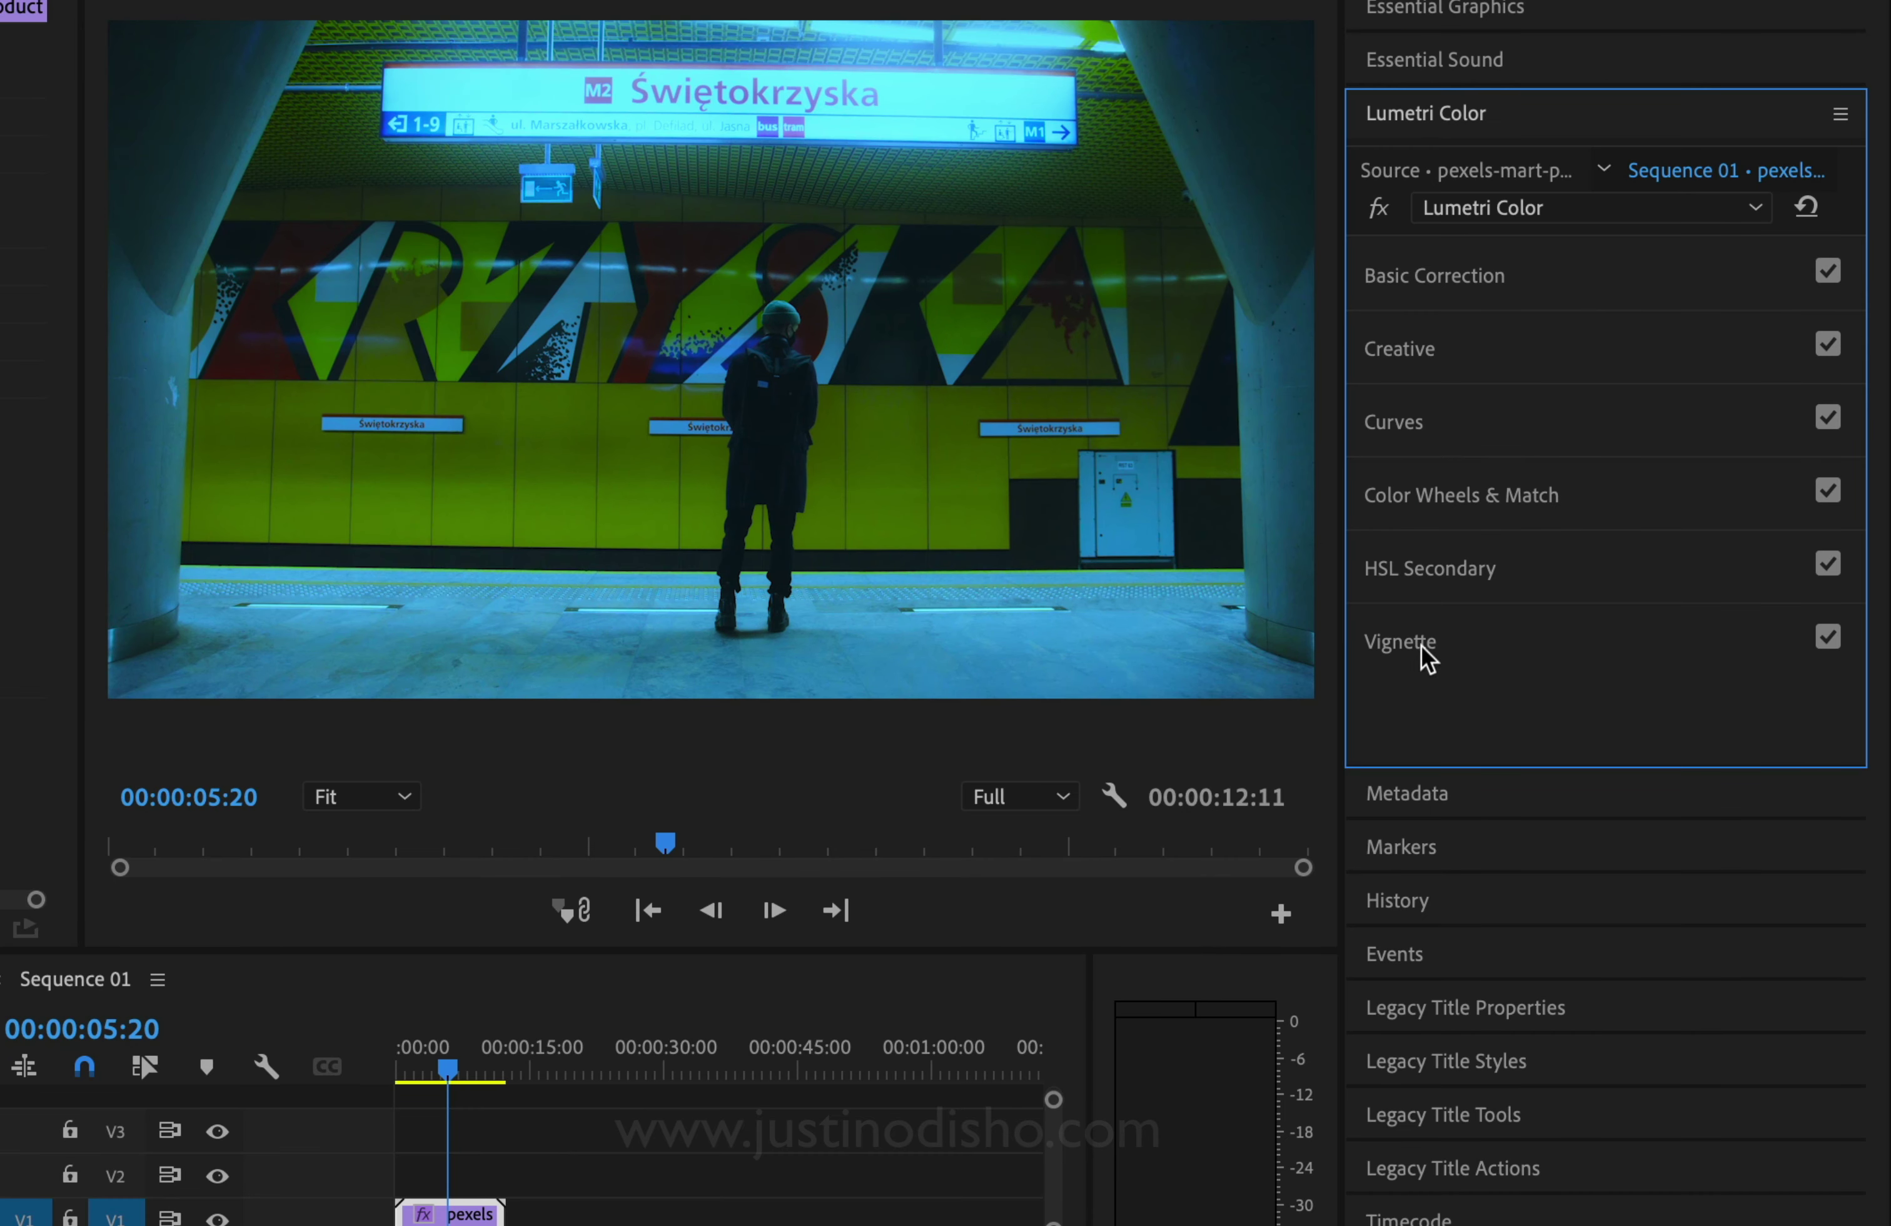
pyautogui.click(1417, 642)
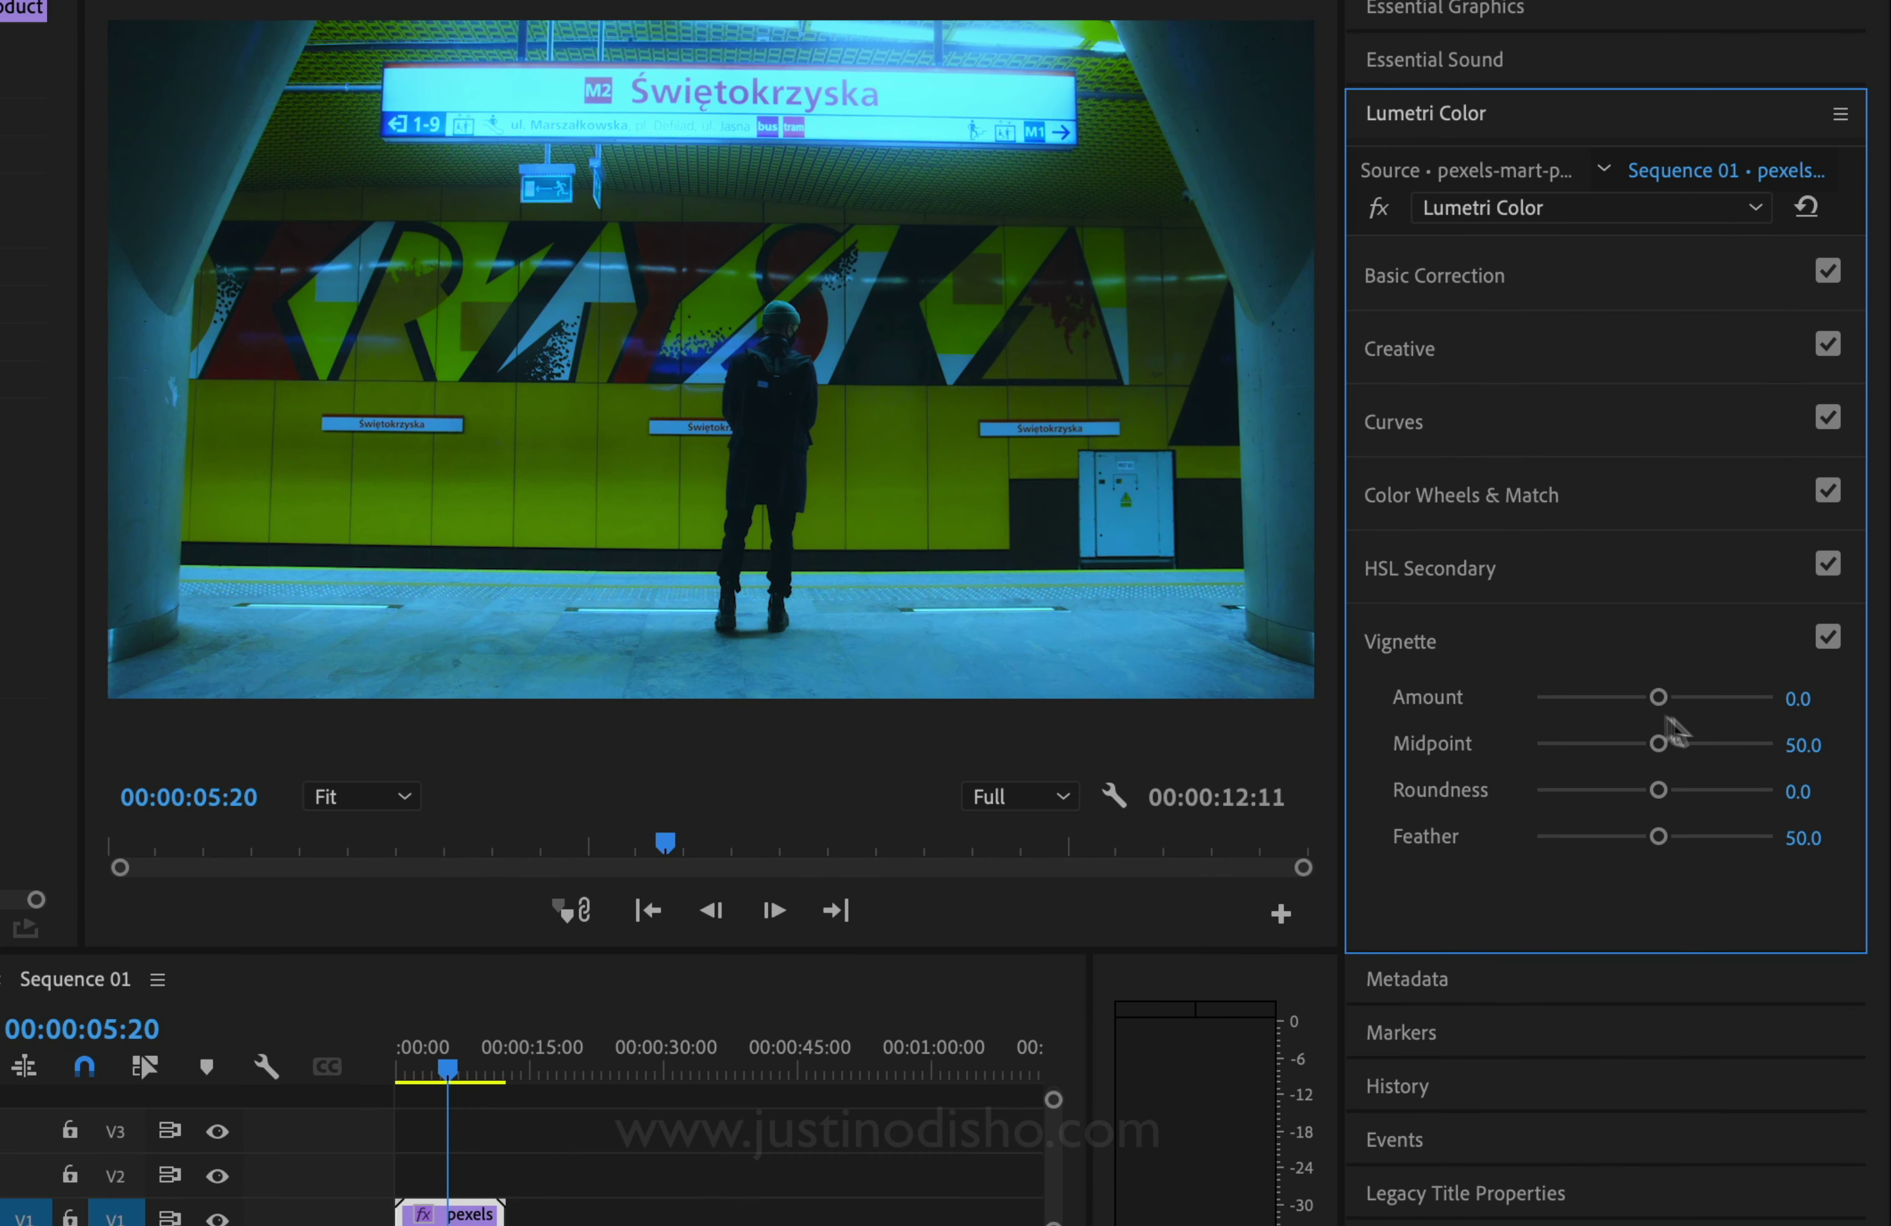
pyautogui.moveTo(1660, 701); pyautogui.dragTo(1786, 838)
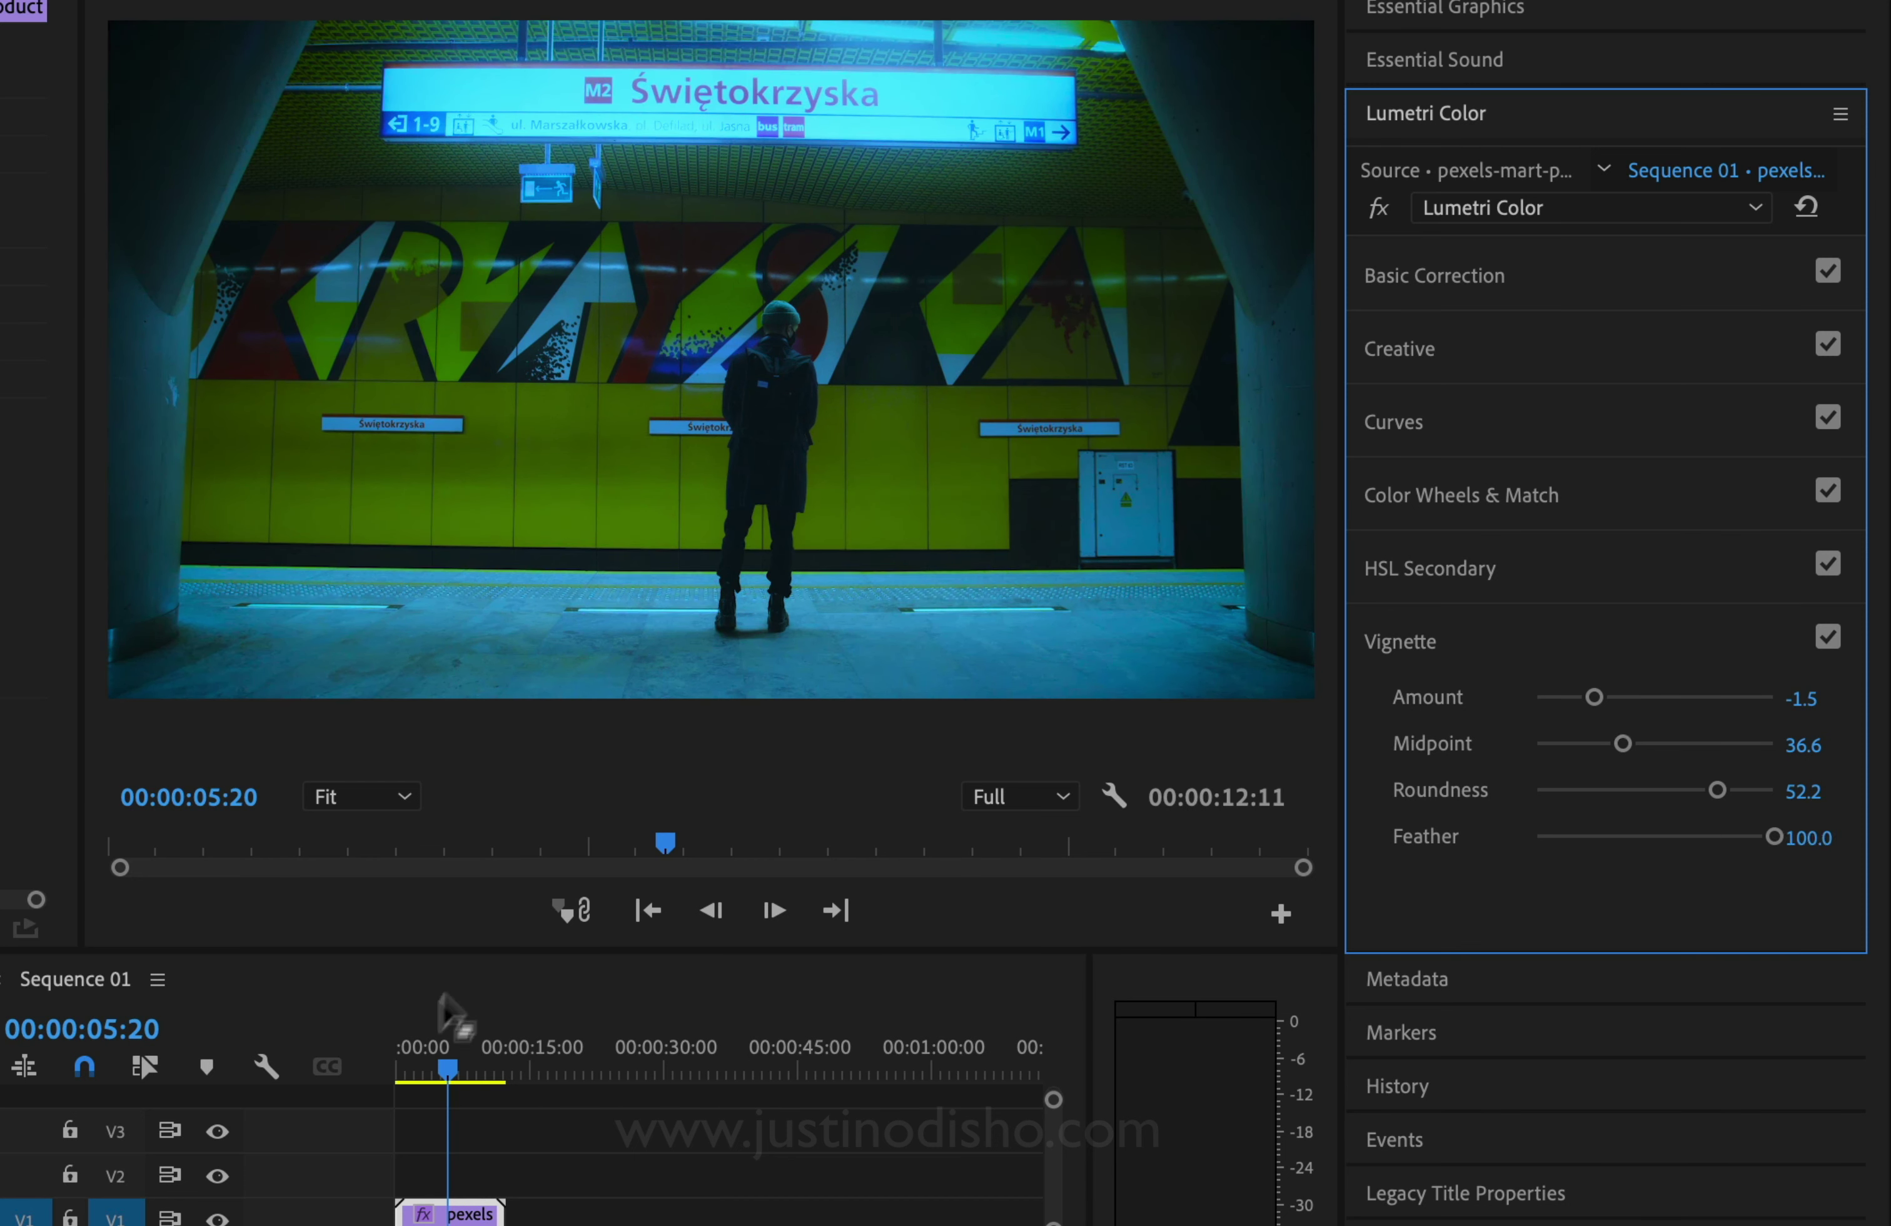
pyautogui.moveTo(419, 1054); pyautogui.dragTo(450, 1055)
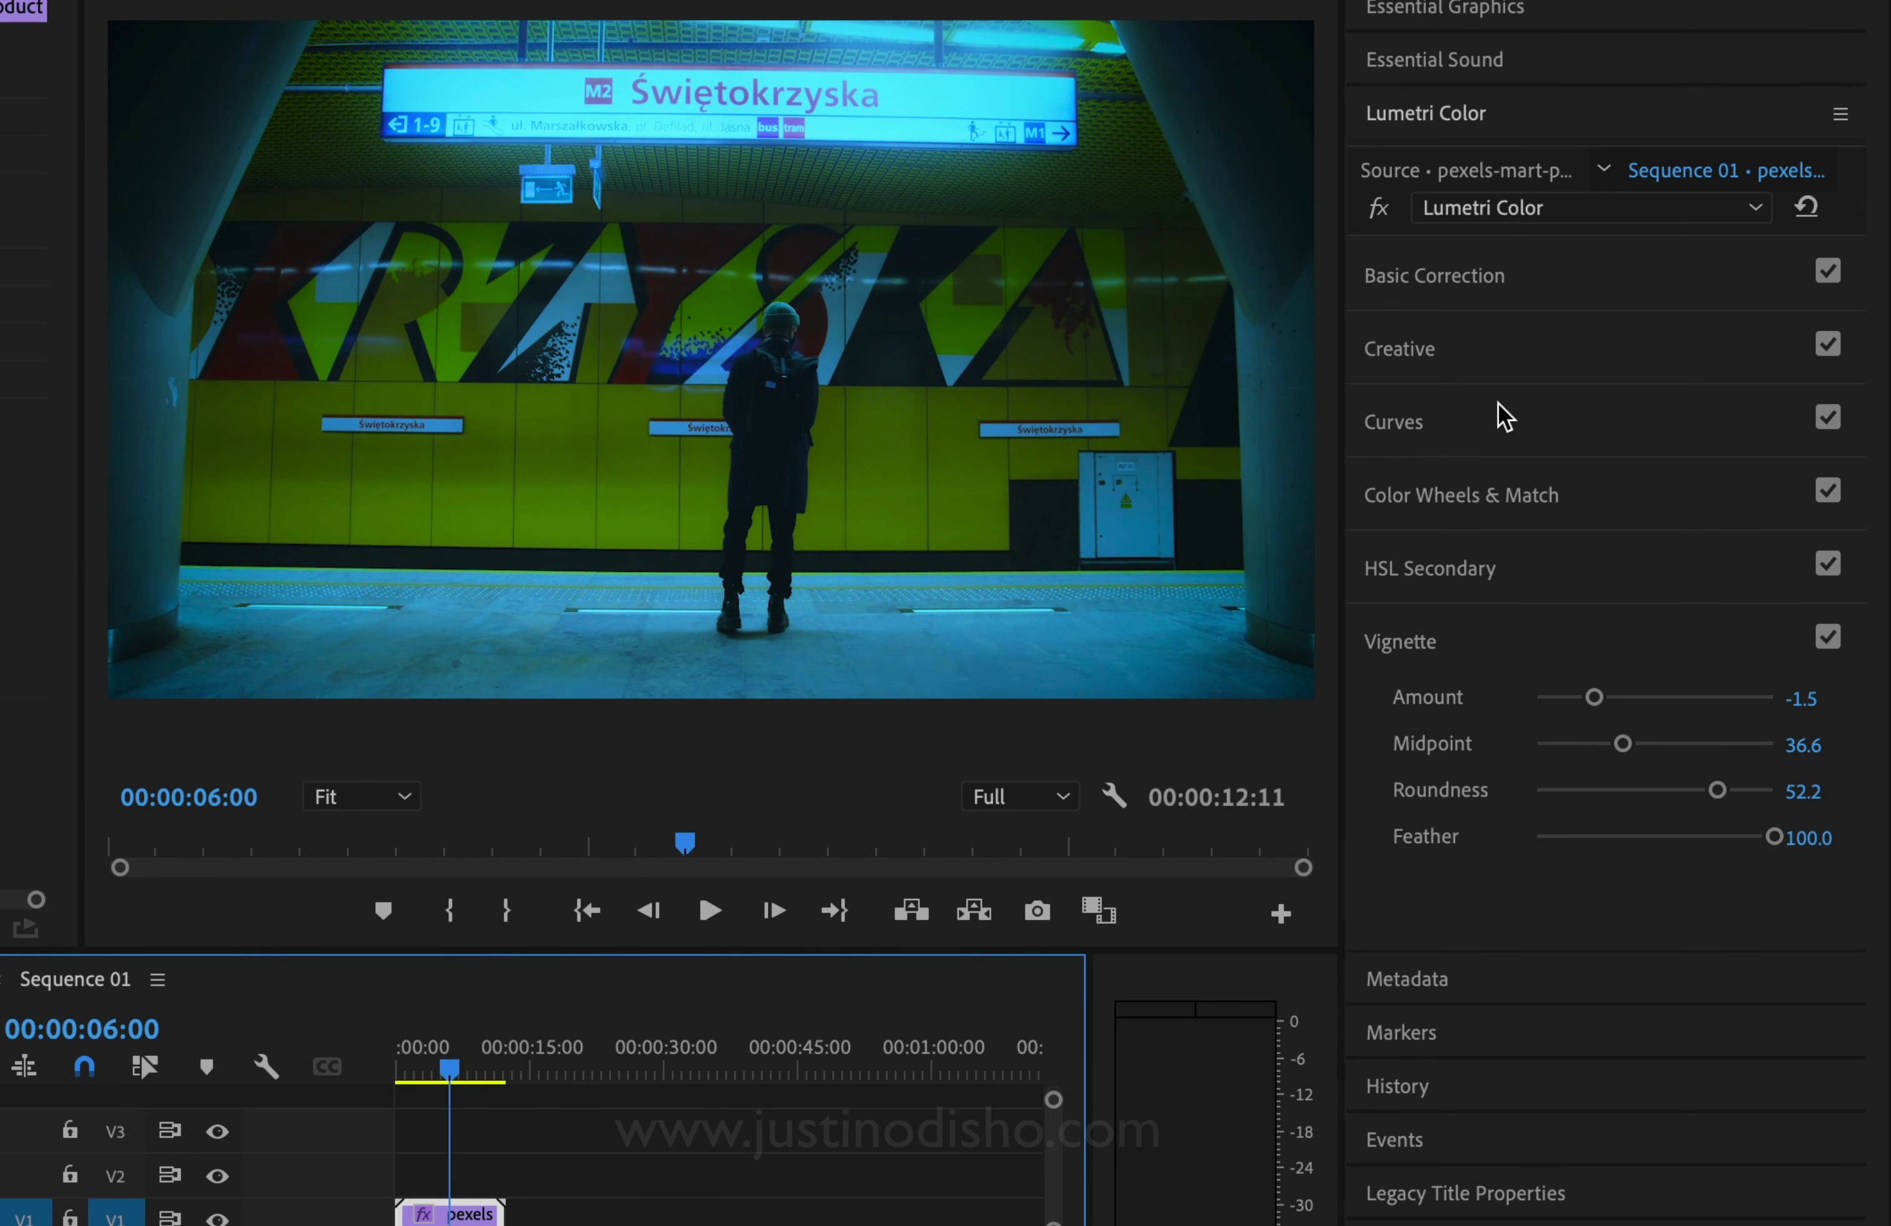
# In Basic Correction, set Temperature to -52.2 and Tint to -19.4.
pyautogui.click(1509, 279)
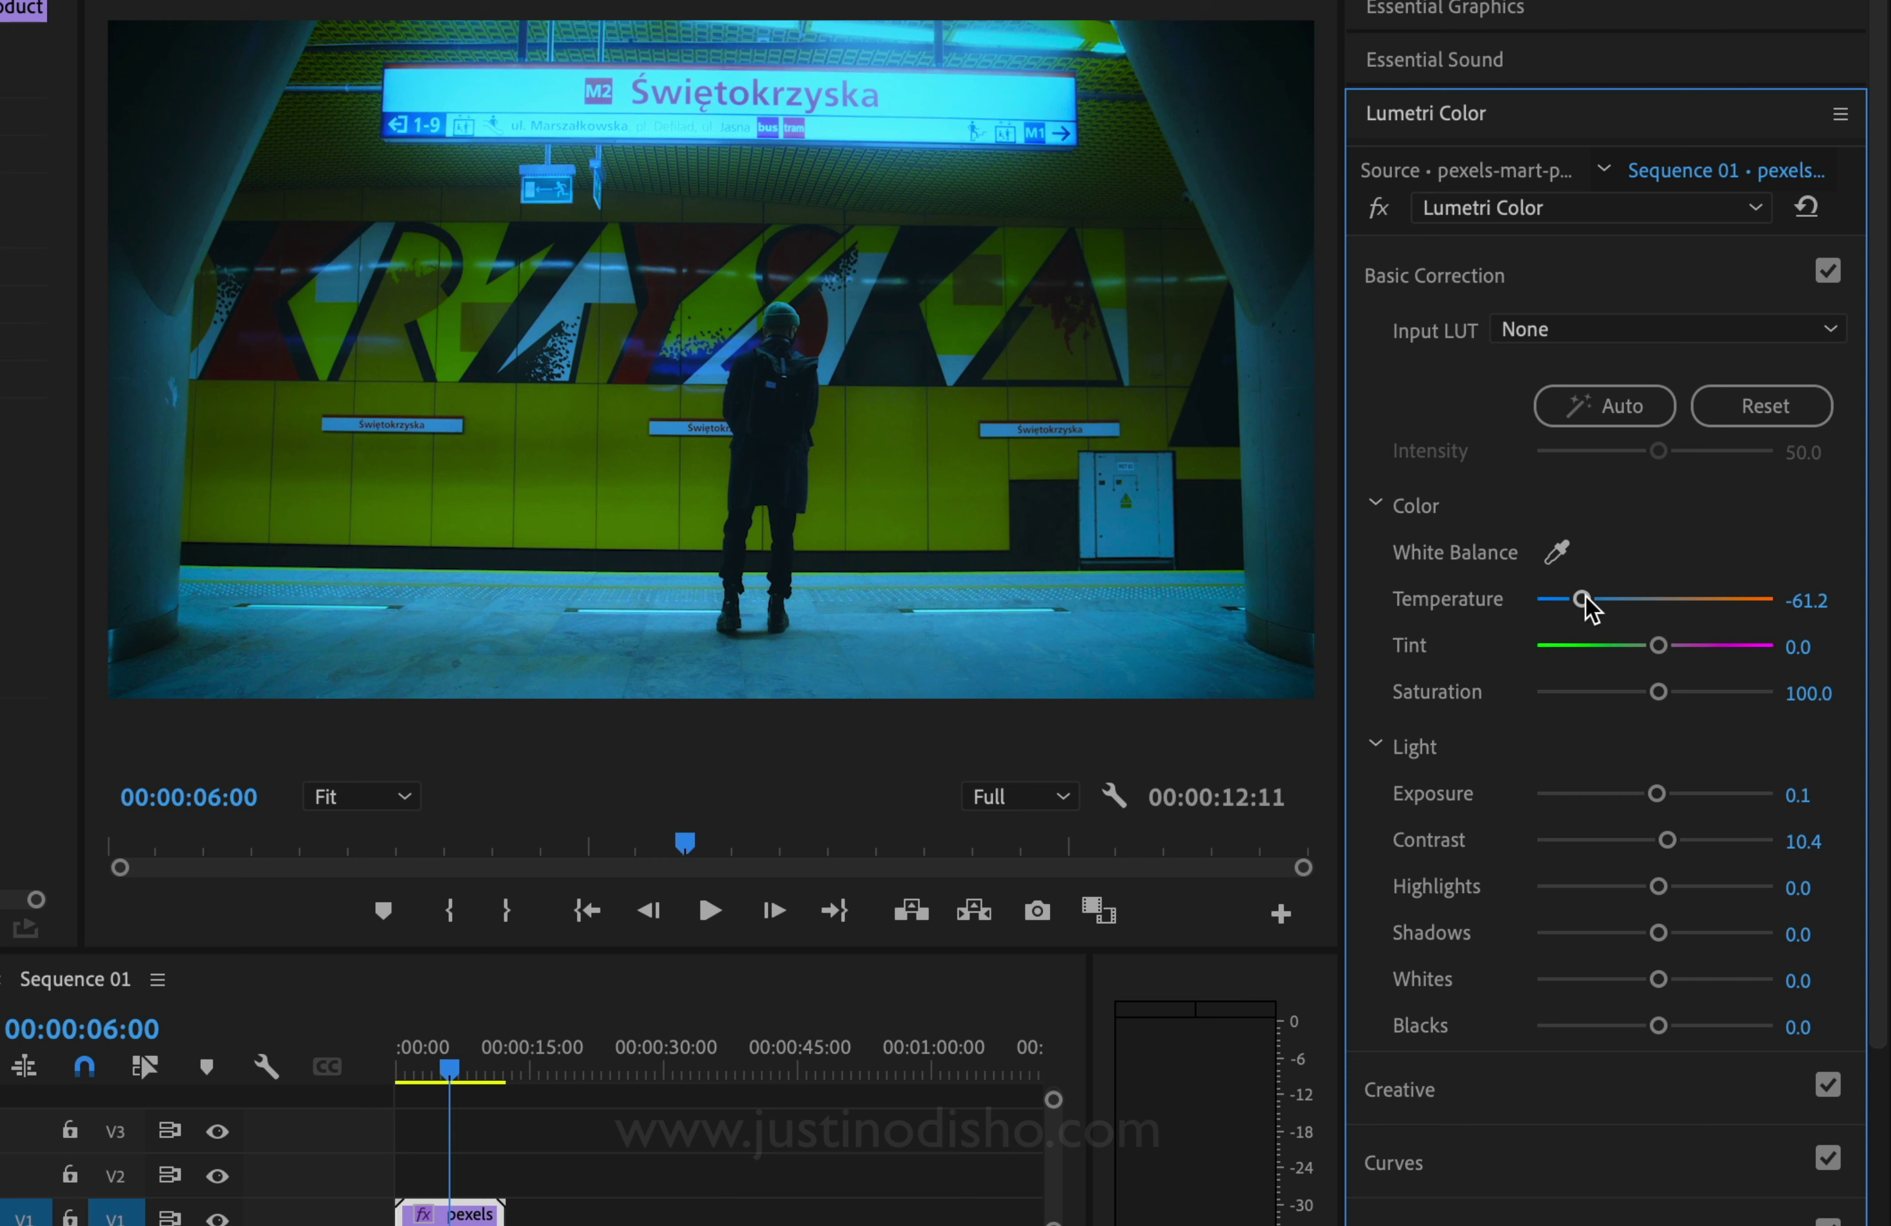
pyautogui.moveTo(1584, 601); pyautogui.dragTo(1779, 599)
pyautogui.moveTo(1640, 645); pyautogui.dragTo(1649, 654)
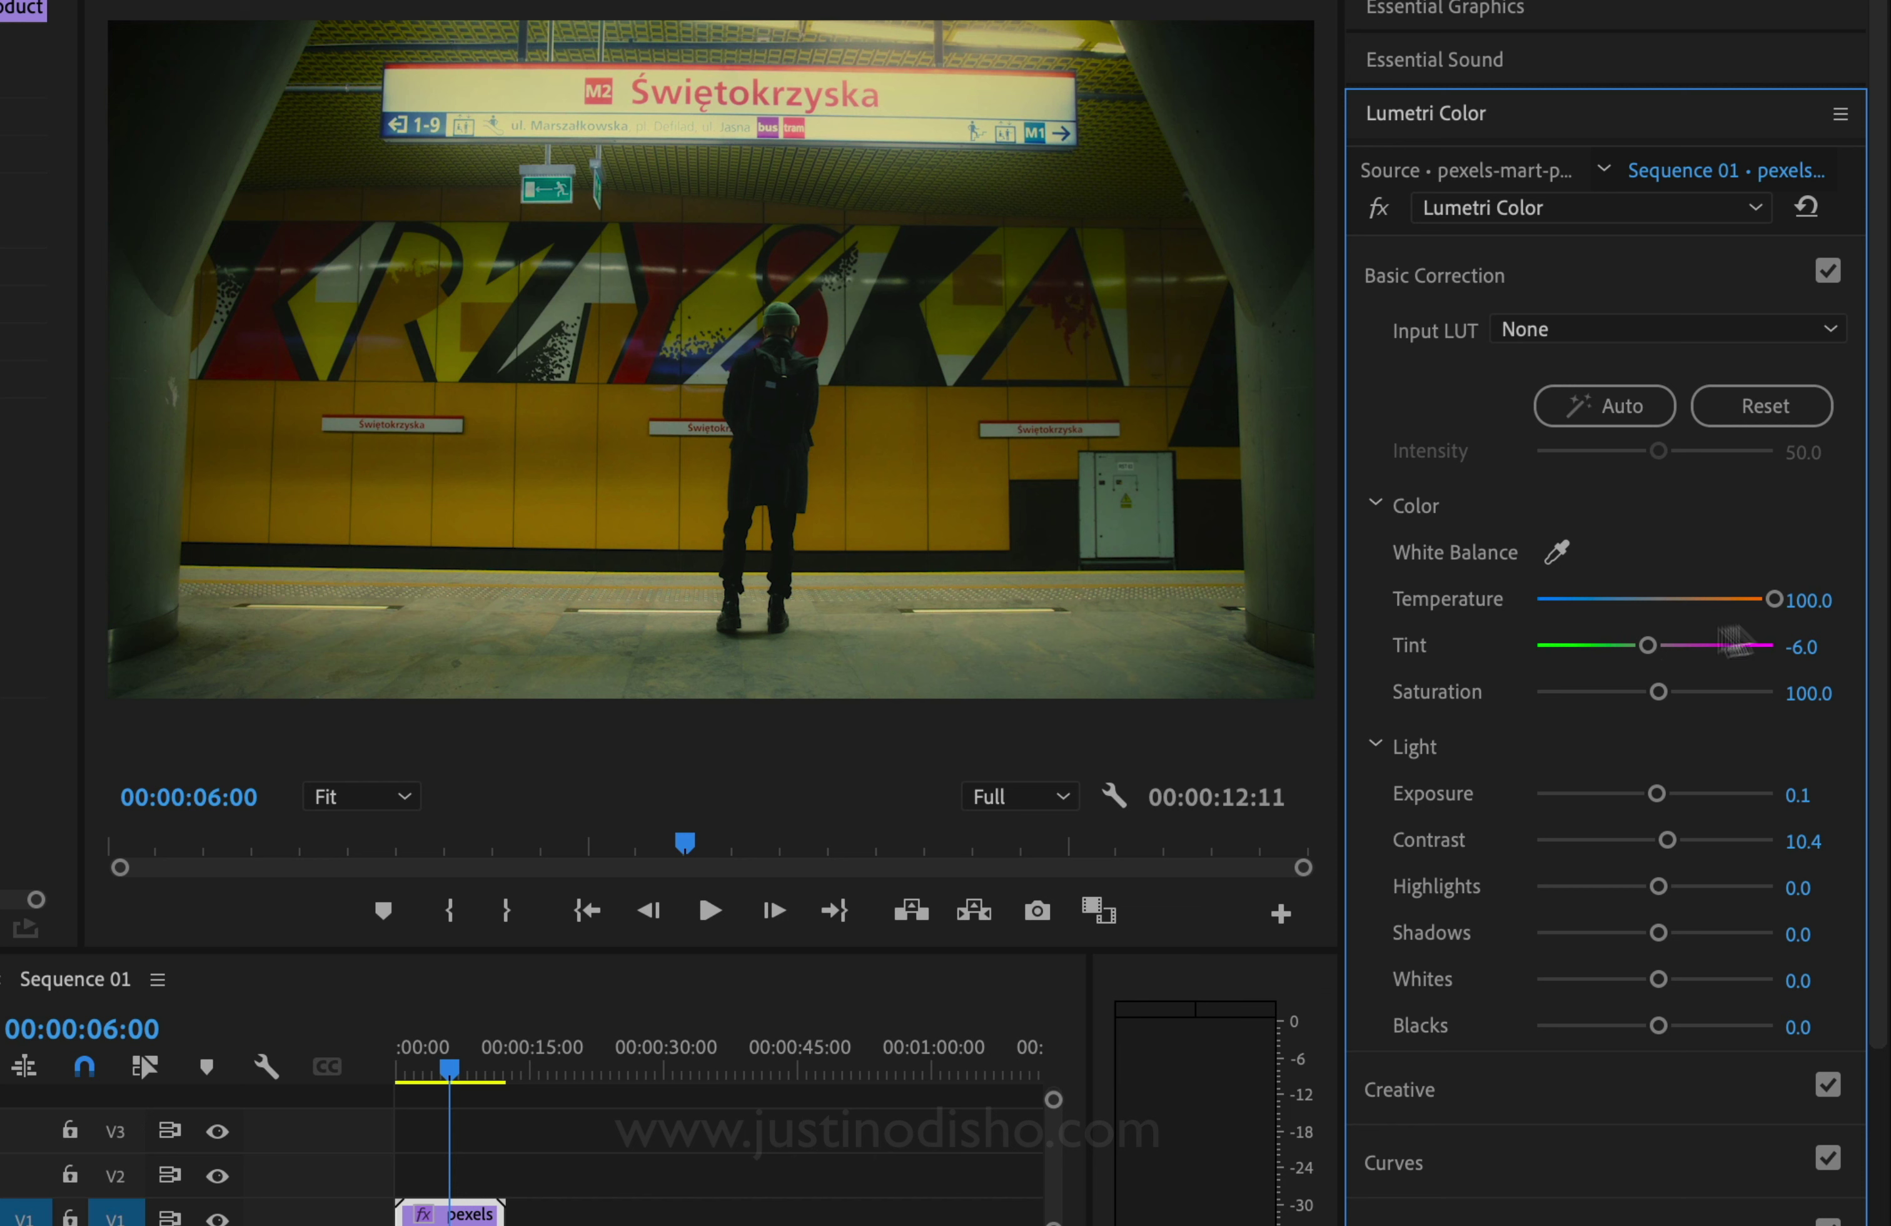
pyautogui.moveTo(1774, 599); pyautogui.dragTo(1698, 613)
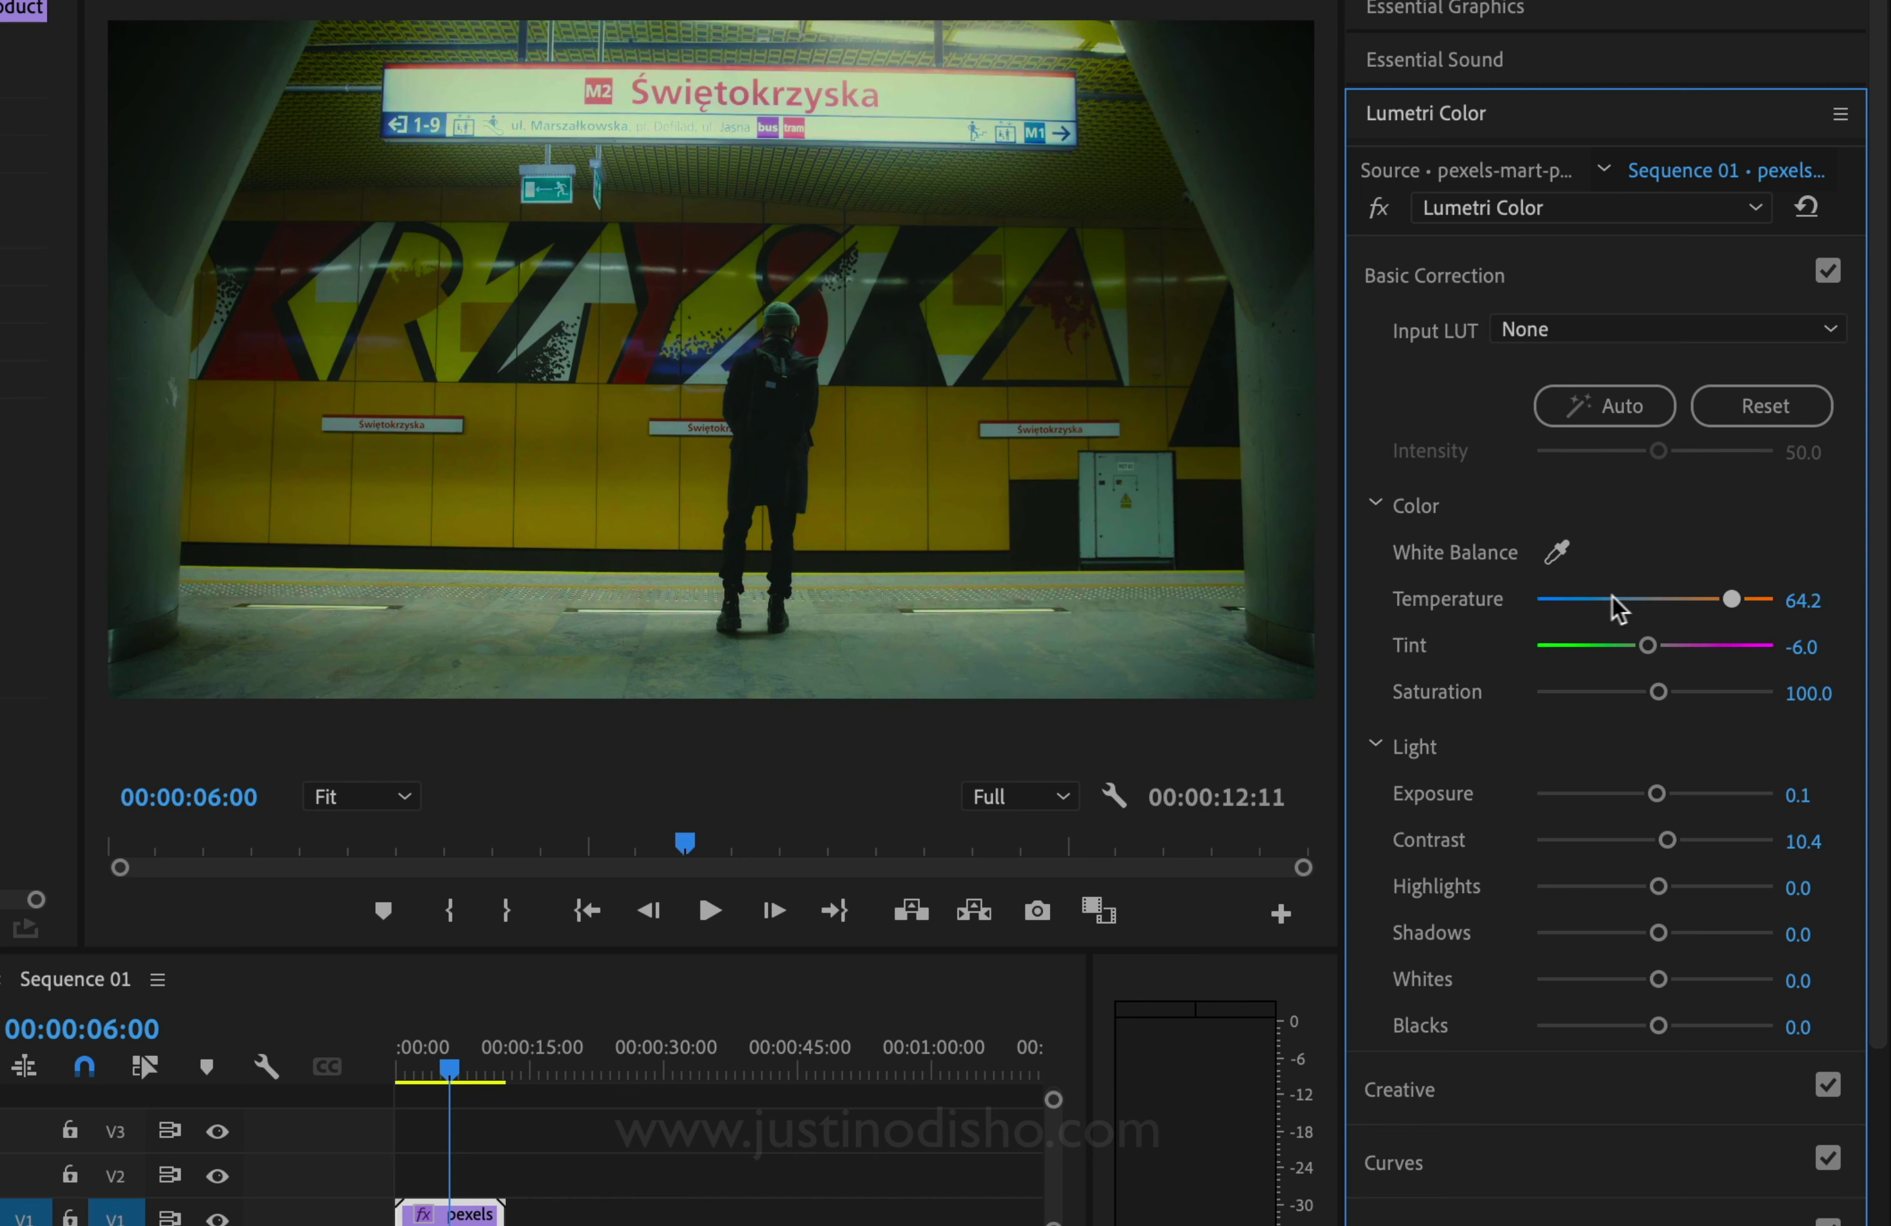
pyautogui.moveTo(1606, 598); pyautogui.dragTo(1650, 644)
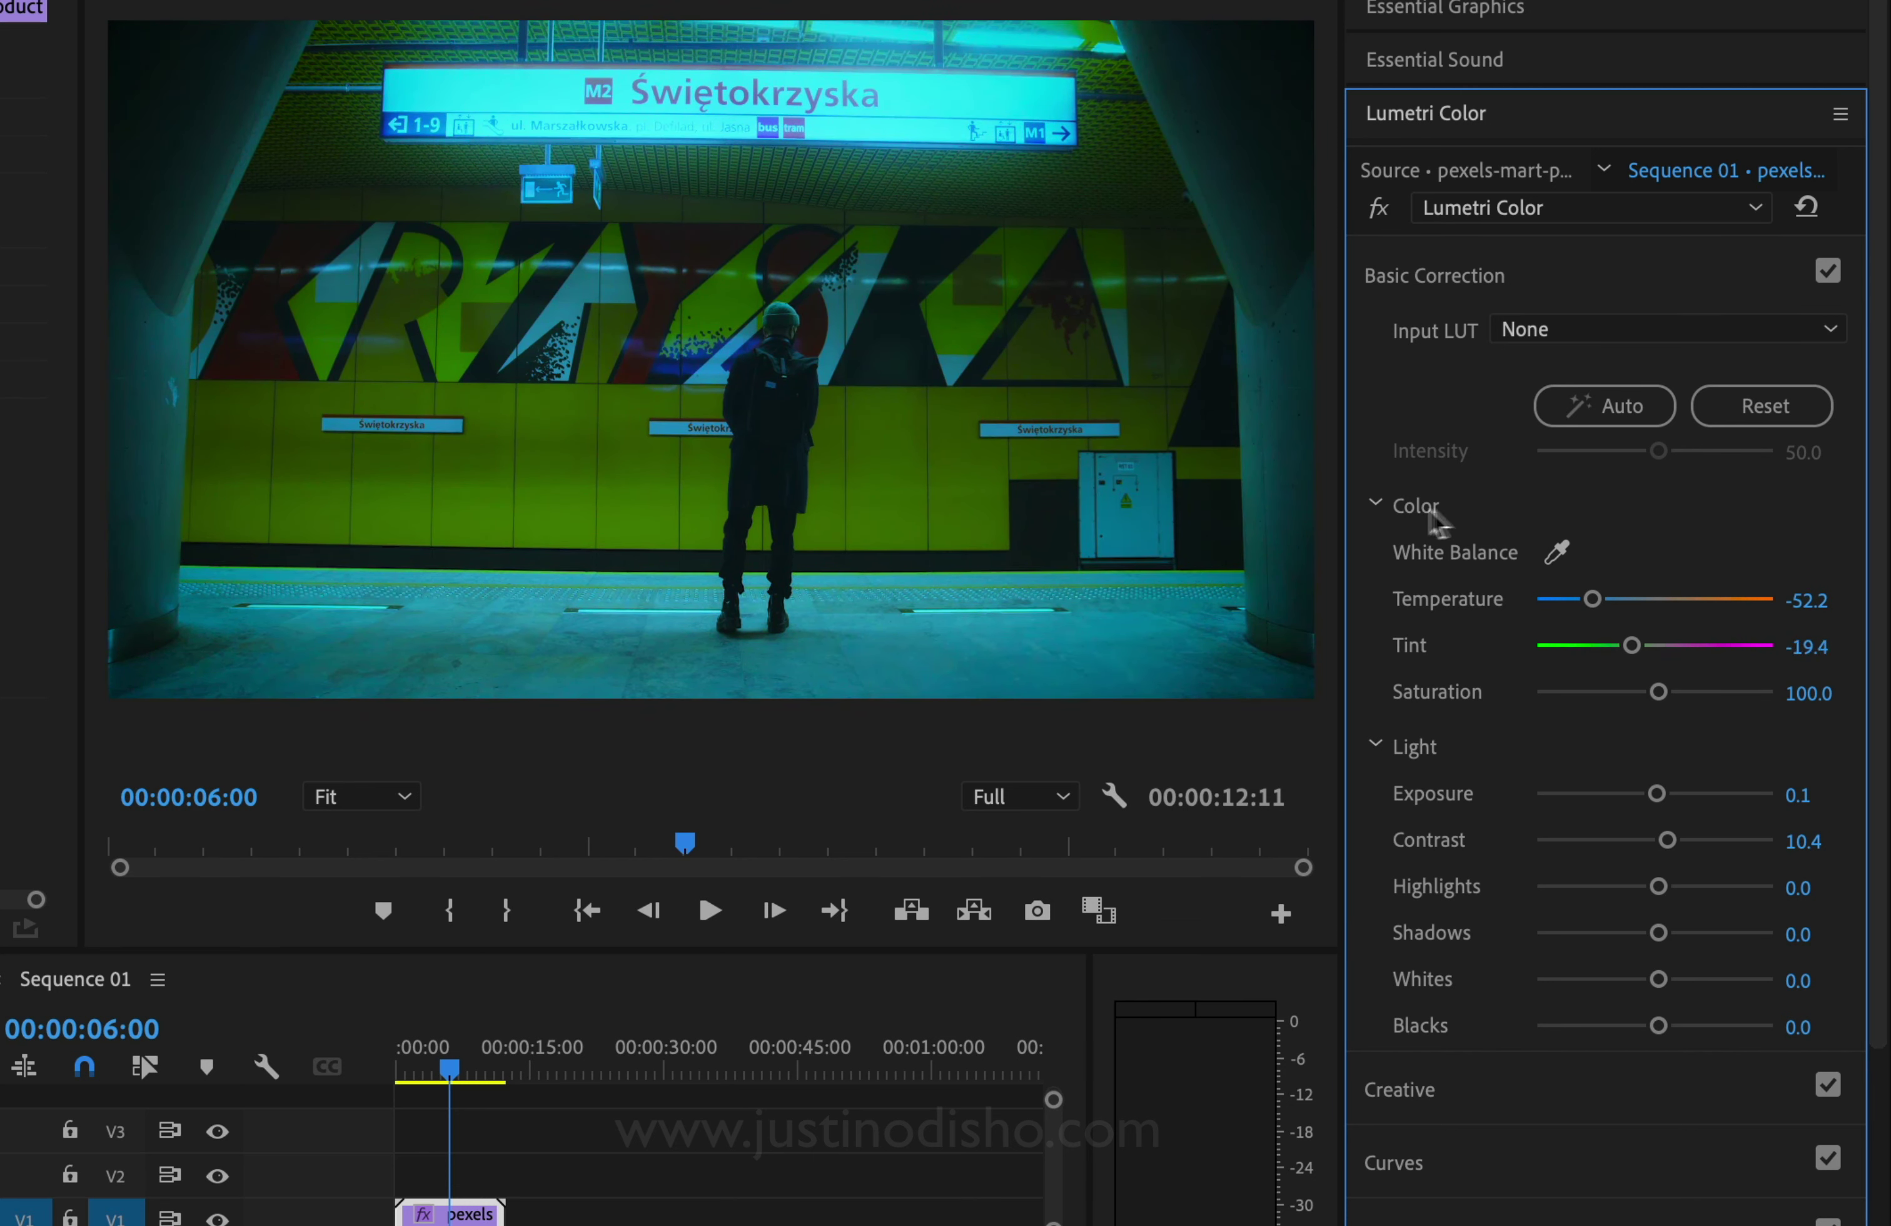
# Collapse the white balance settings and reopen Color Wheels & Match after playback.
pyautogui.click(1378, 506)
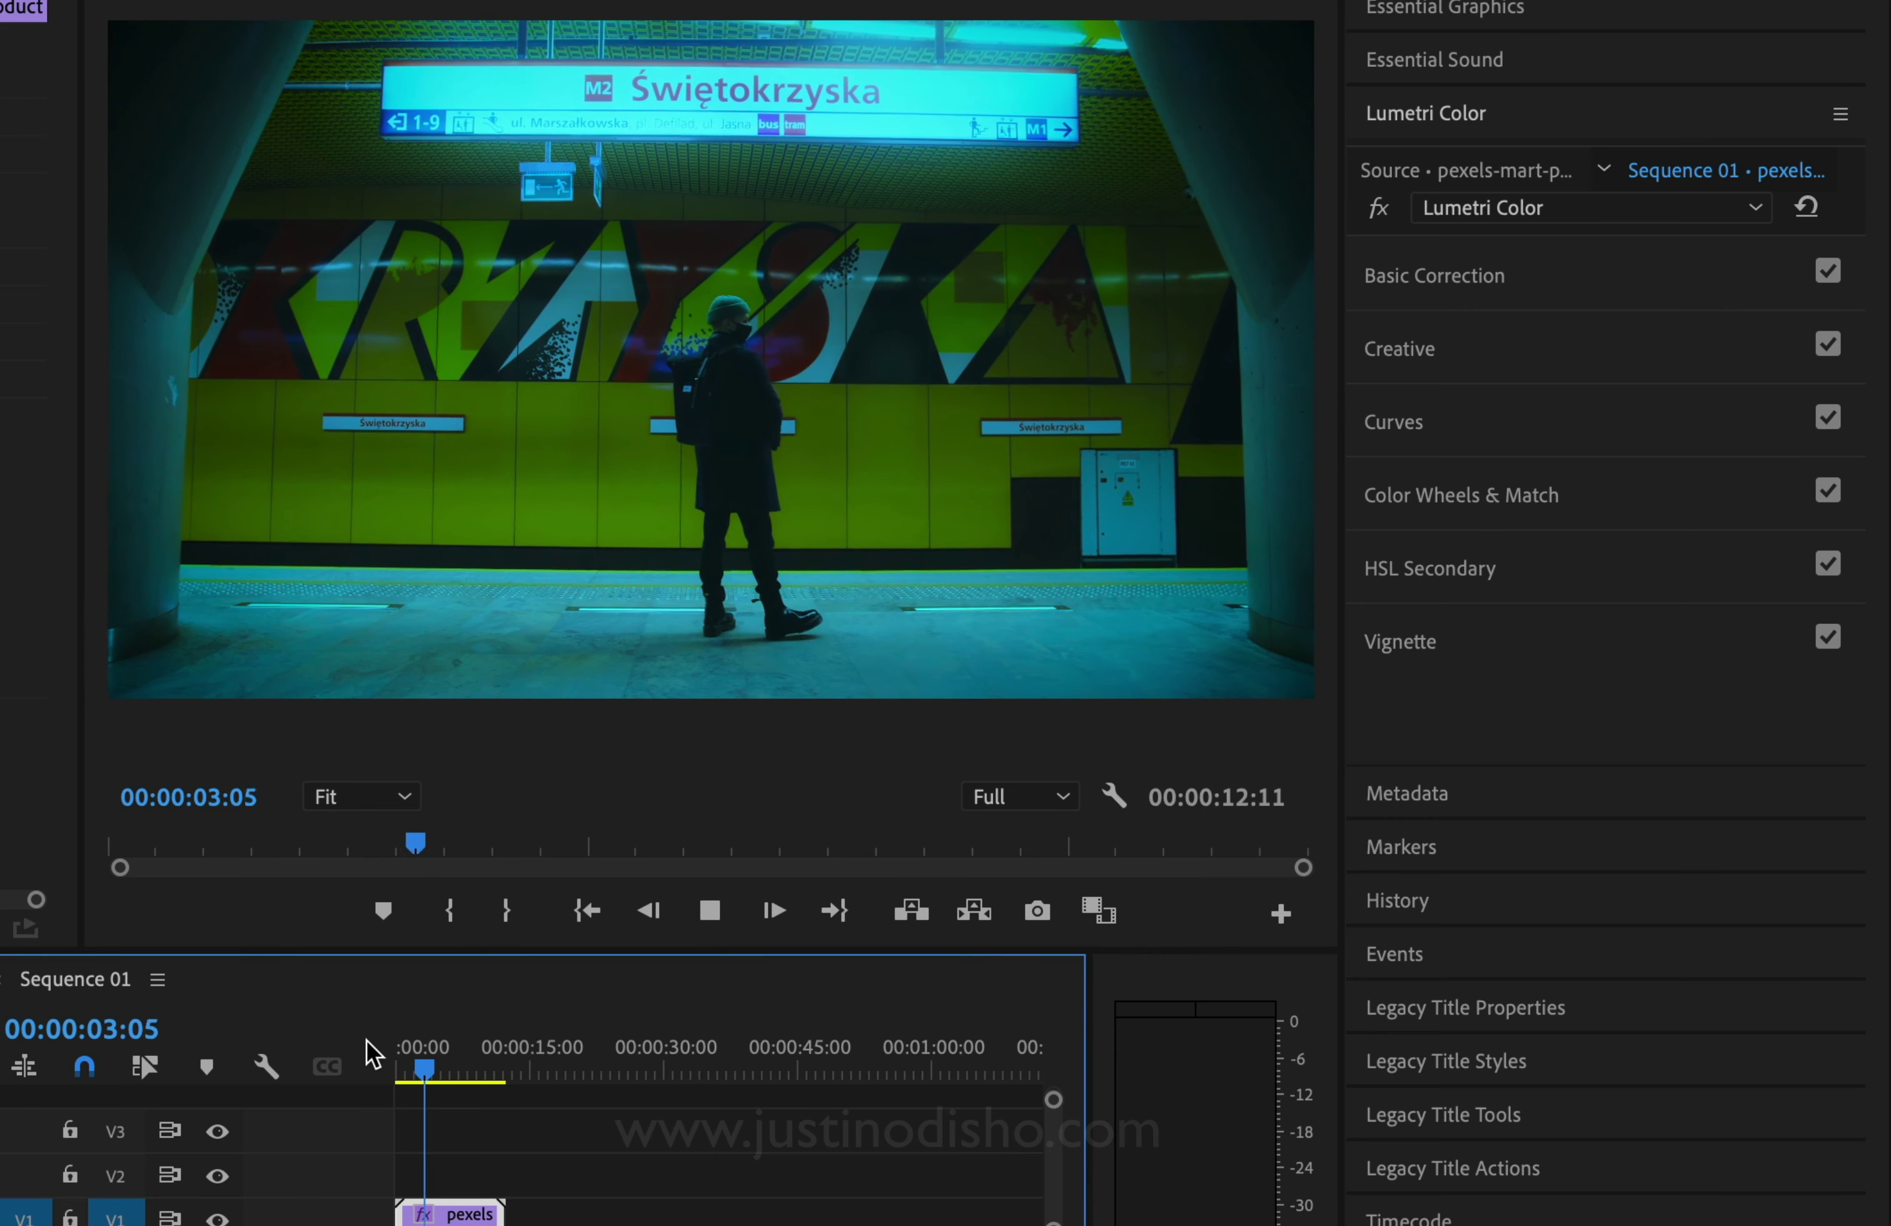
pyautogui.click(1511, 496)
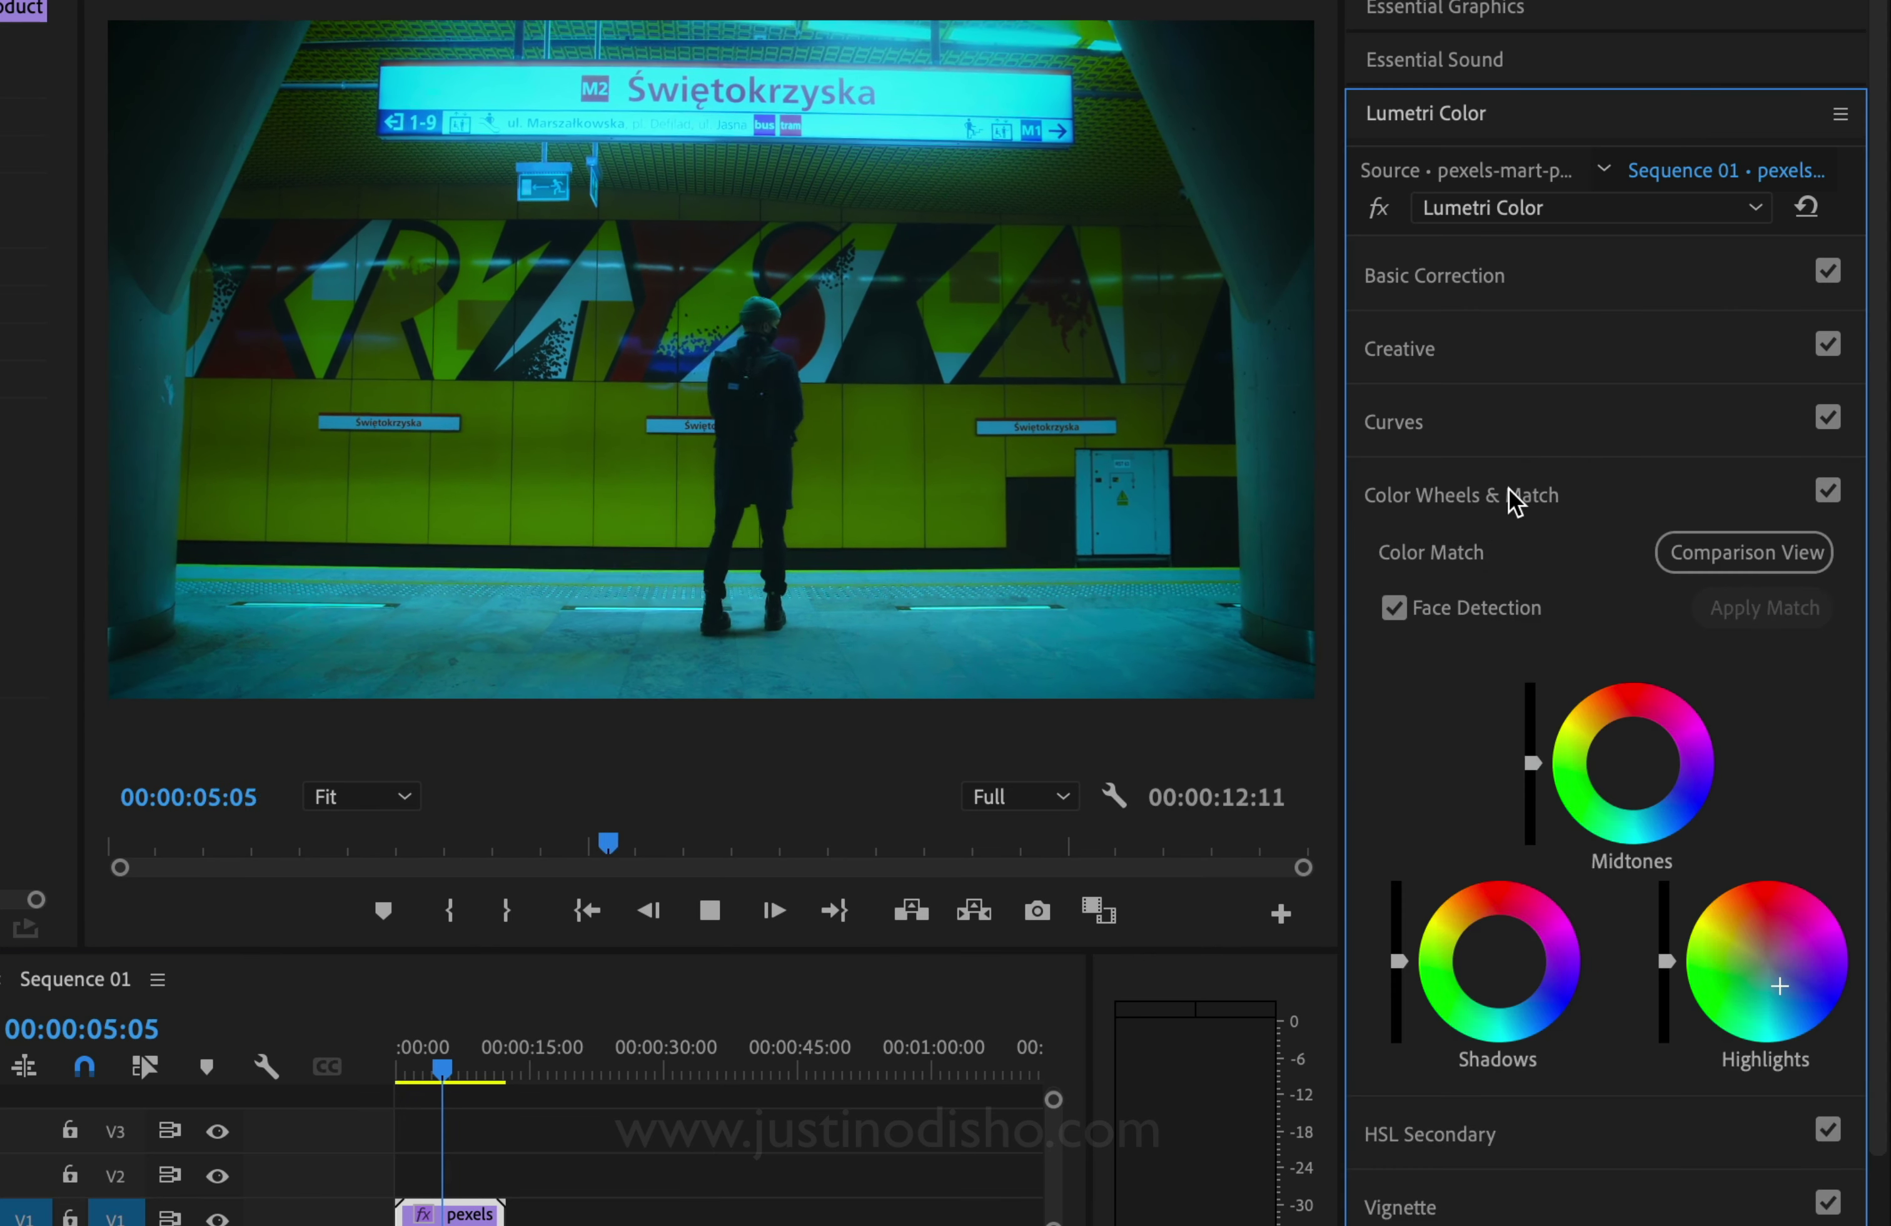